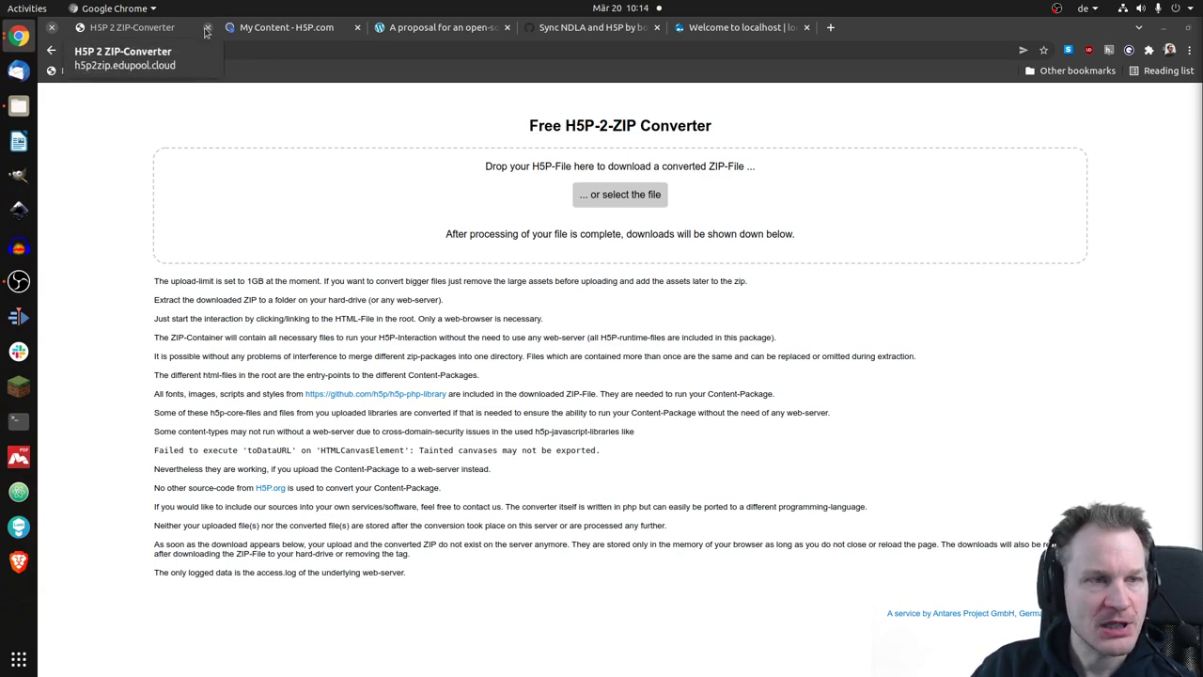
# Close the H5P 2 ZIP-Converter page and open the H5P quiz from My Content.
pyautogui.click(207, 28)
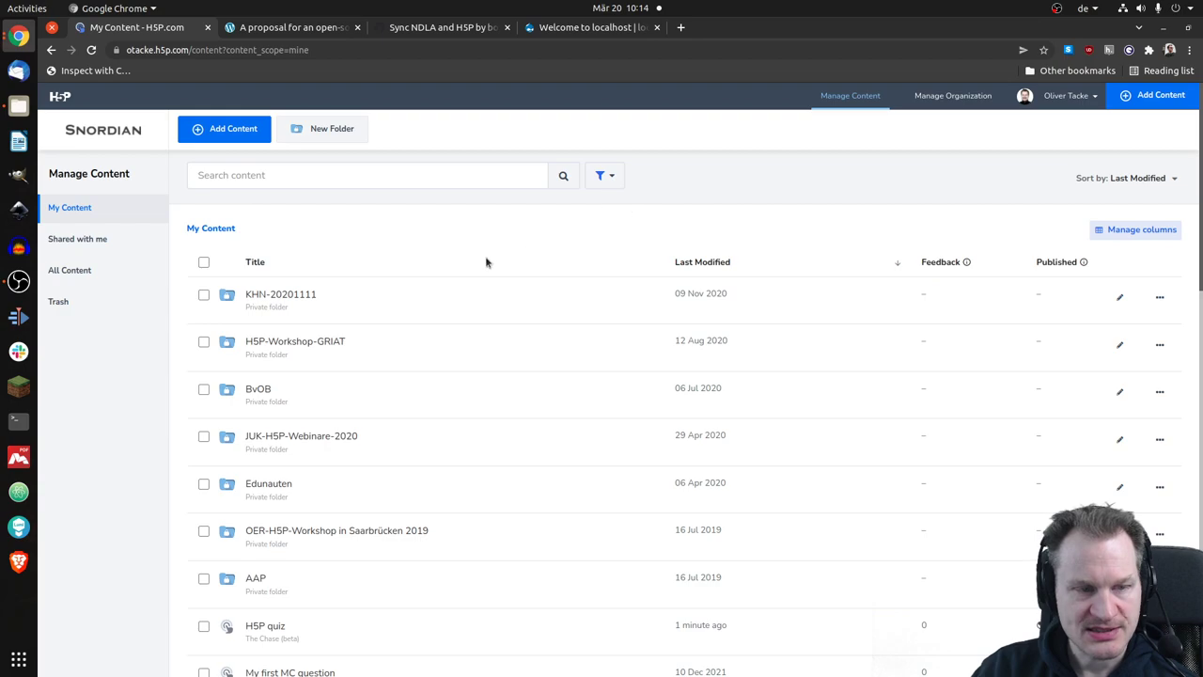
pyautogui.scroll(-3, 121, 424)
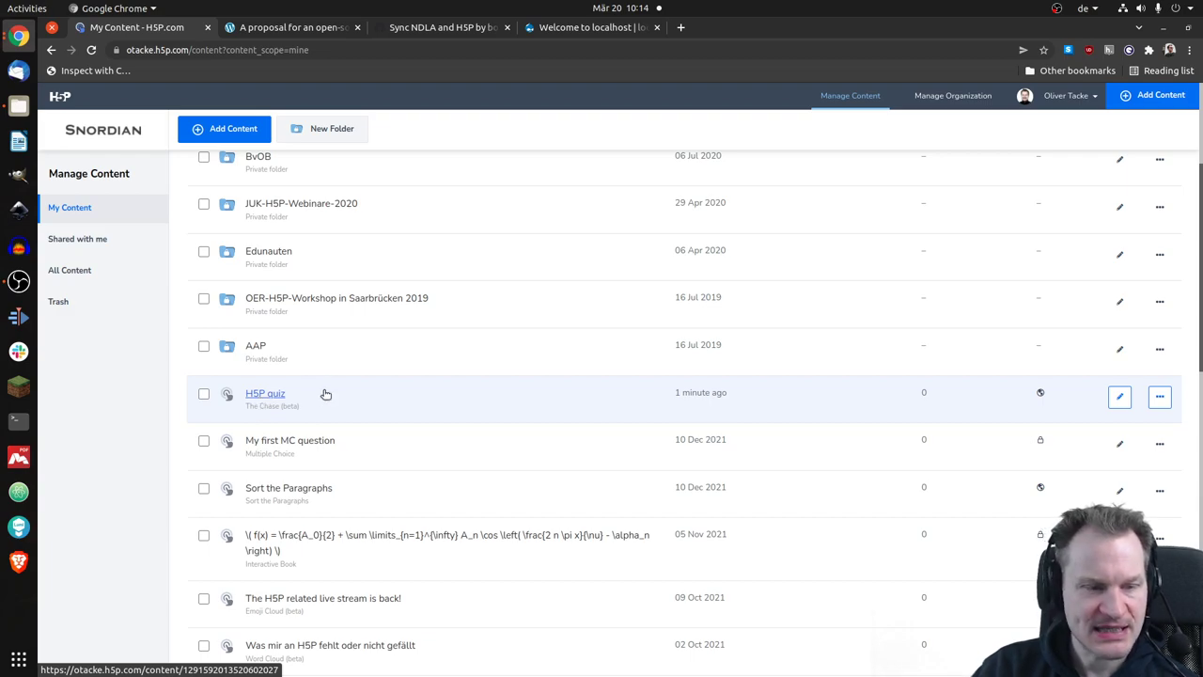
pyautogui.click(272, 394)
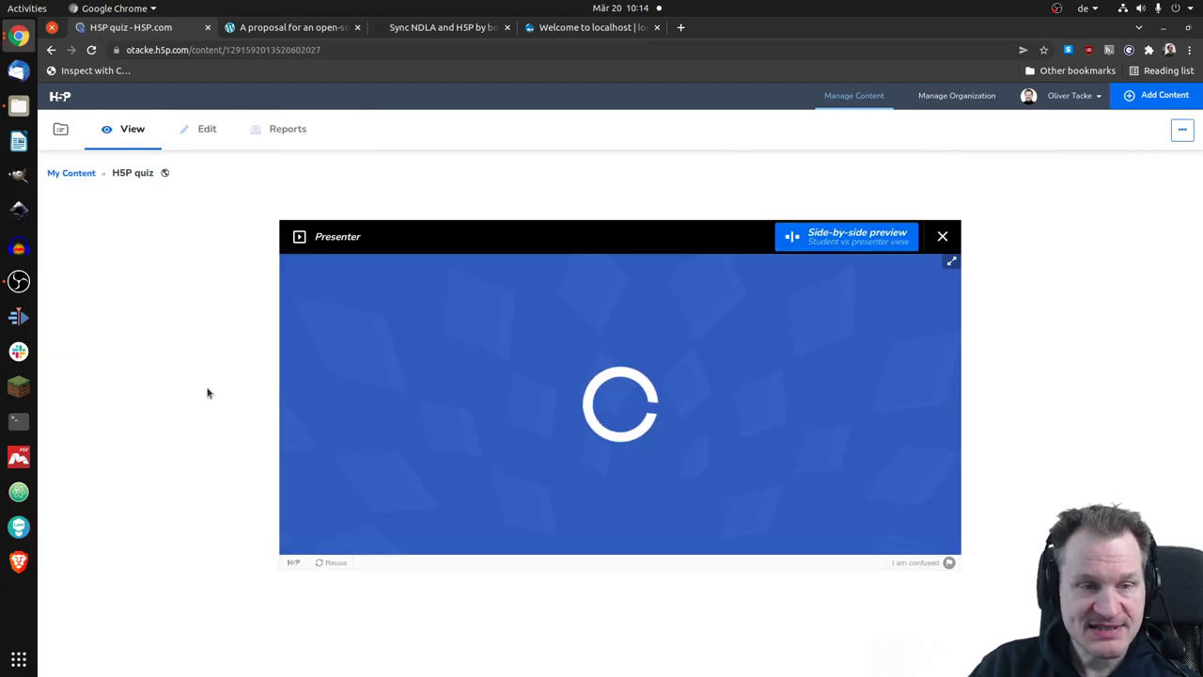
# Preview The Chase start screen in full screen, and return to the page view.
pyautogui.scroll(-1, 207, 392)
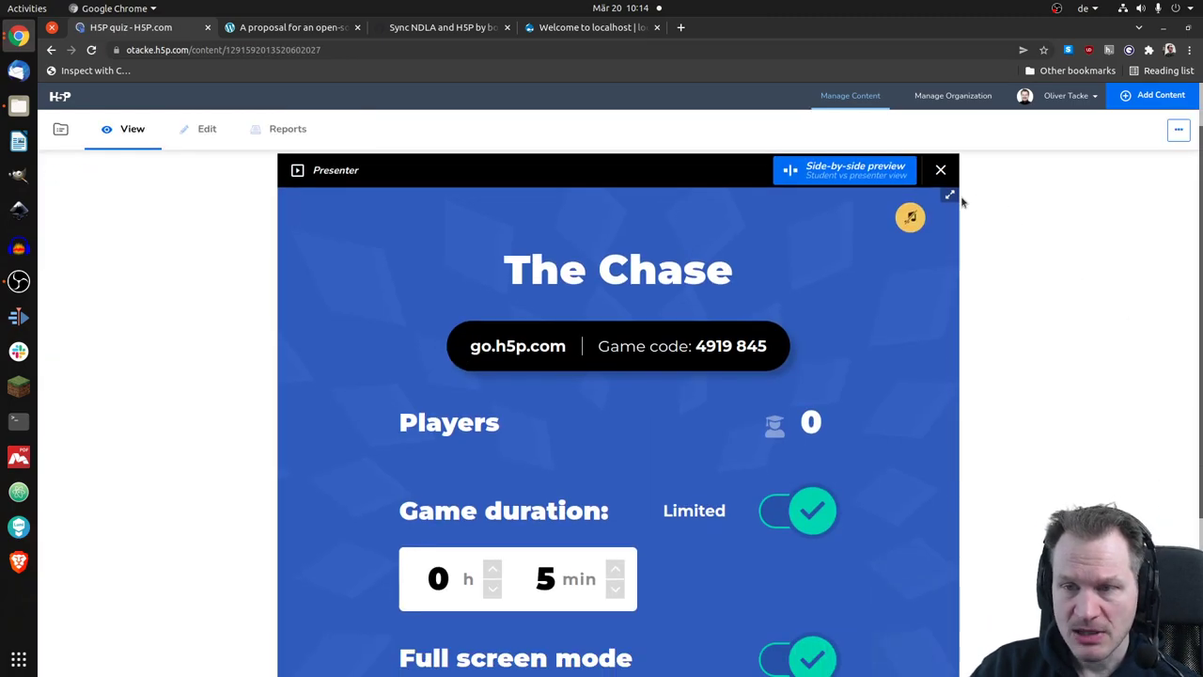
pyautogui.click(950, 194)
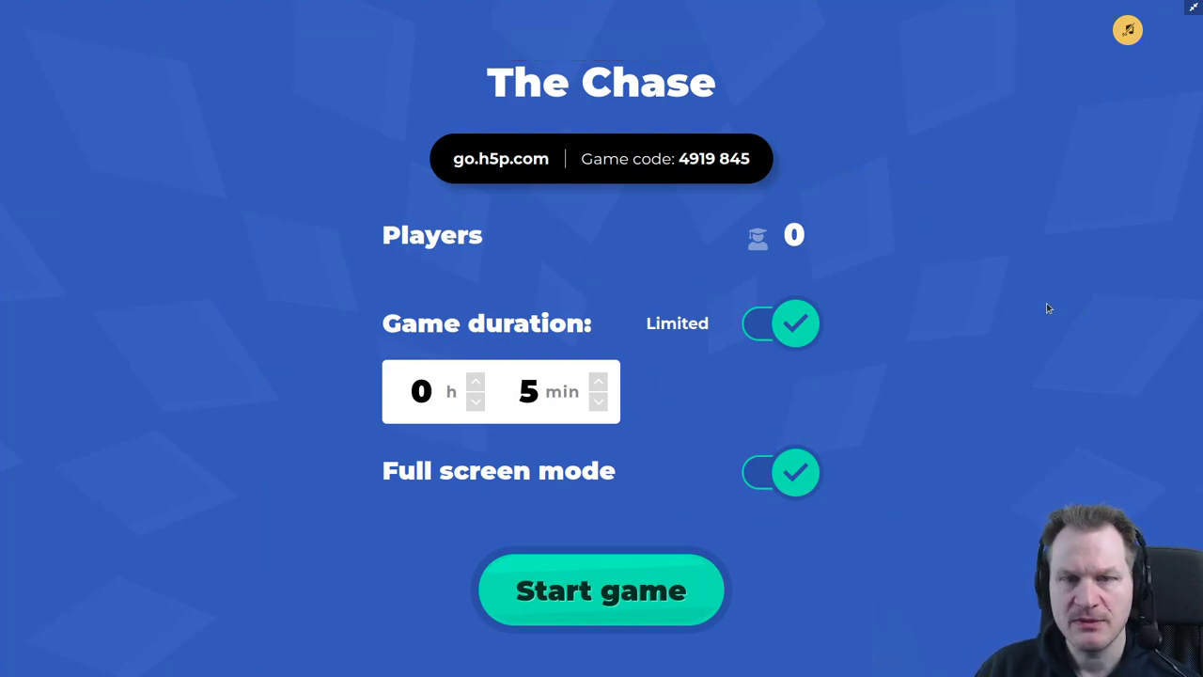
pyautogui.click(1194, 8)
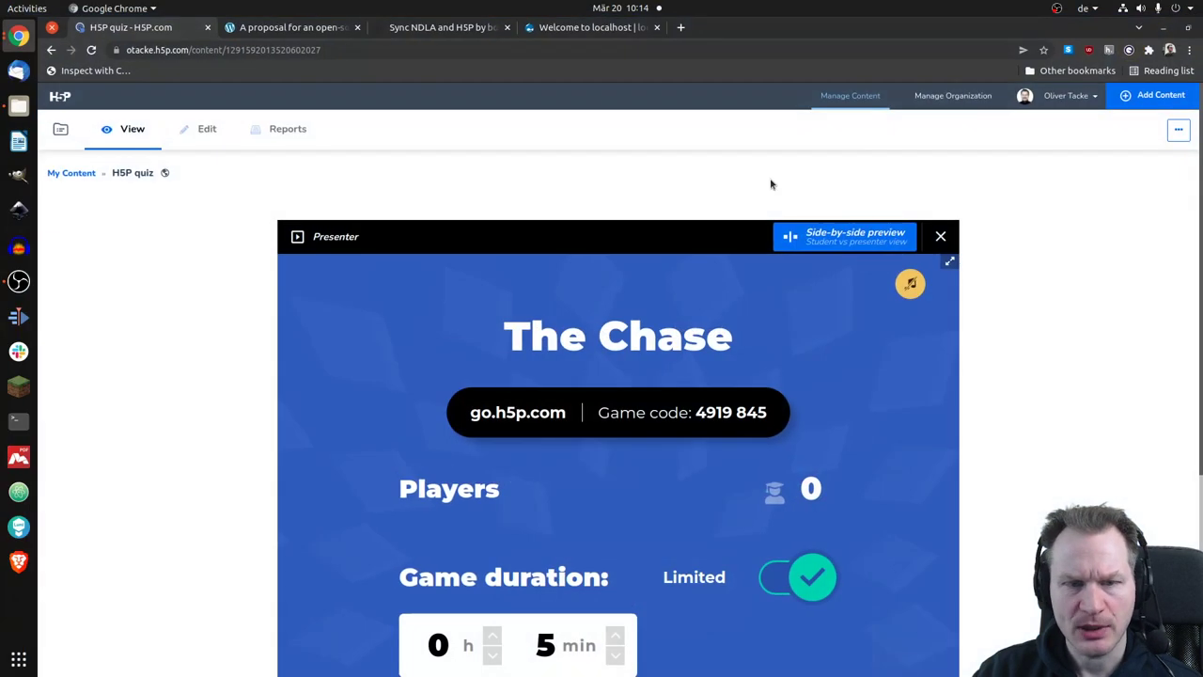
# Highlight the go.h5p.com join address on The Chase start screen.
pyautogui.moveTo(472, 413); pyautogui.dragTo(567, 414)
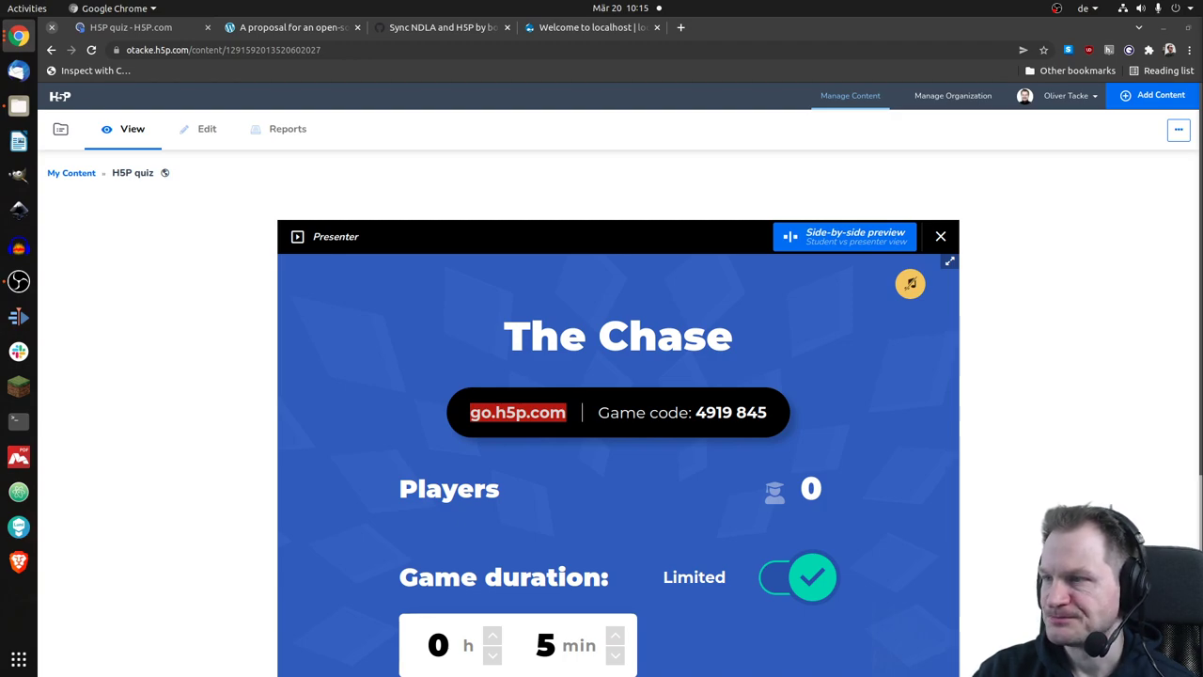
pyautogui.click(352, 49)
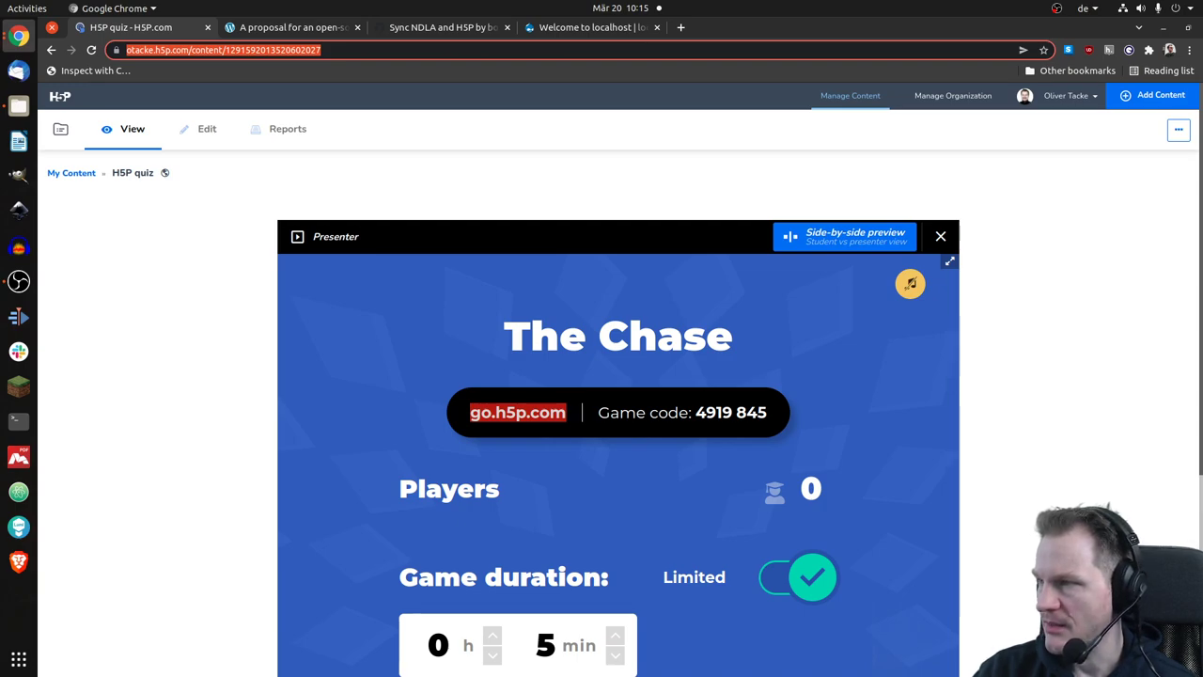
pyautogui.hotkey('alt', 'Tab')
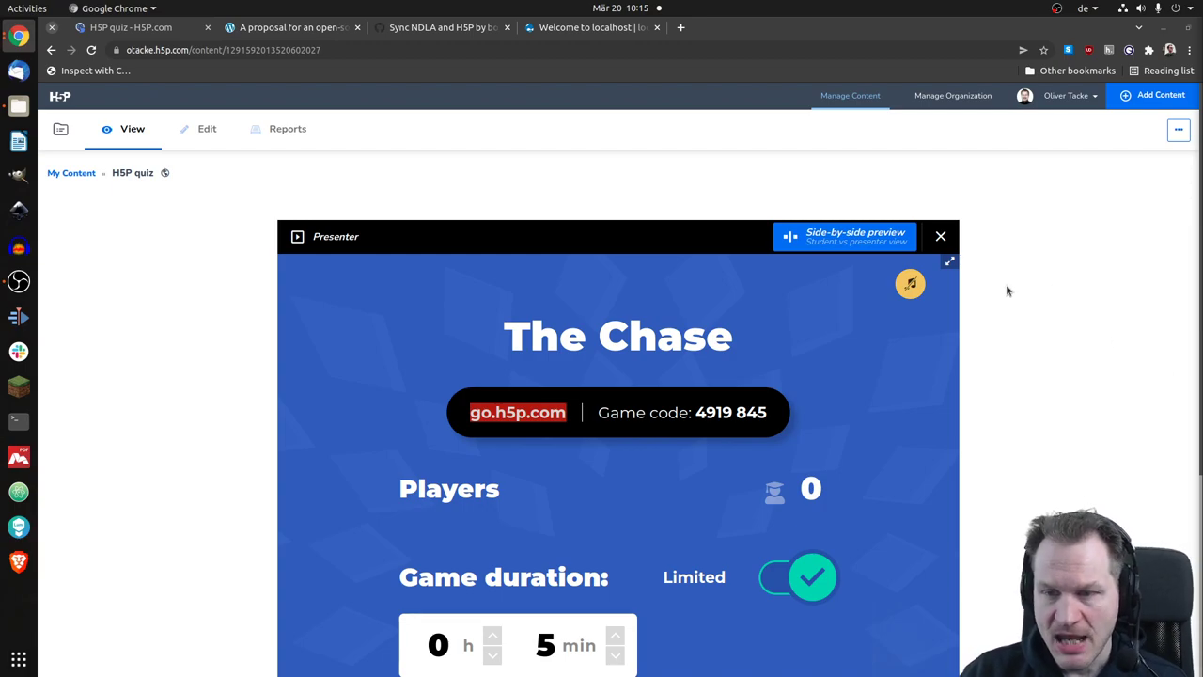
# Show The Chase in full screen and set a limited game duration of 2 minutes.
pyautogui.click(948, 261)
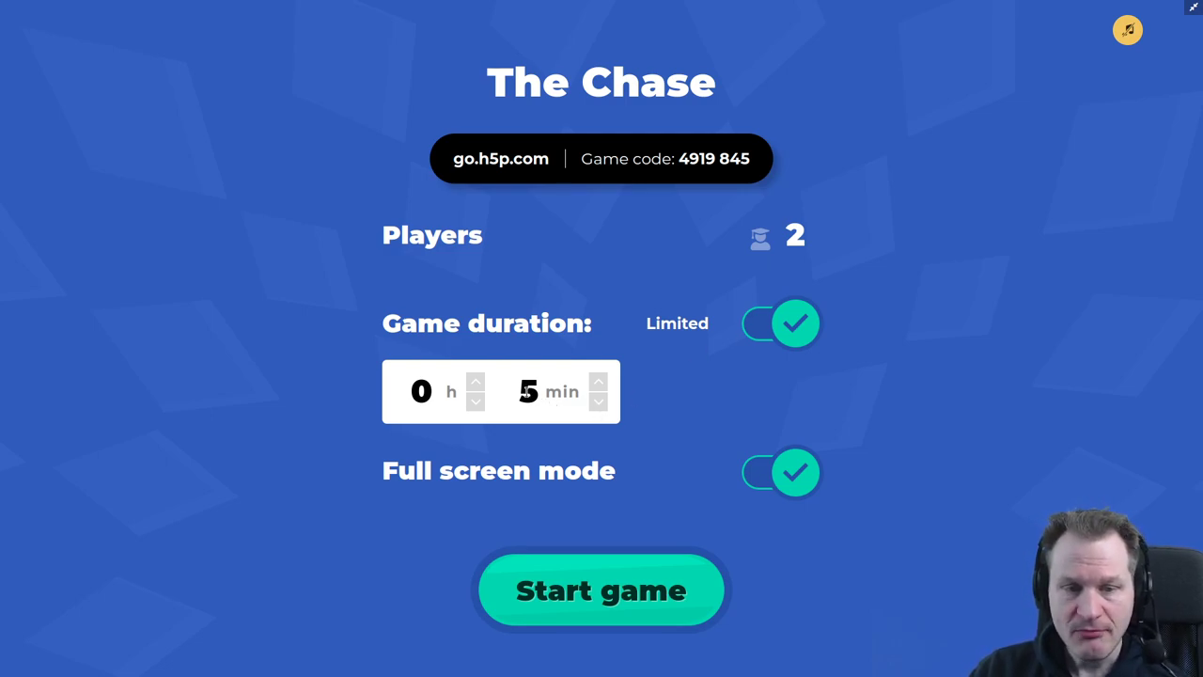
pyautogui.click(791, 327)
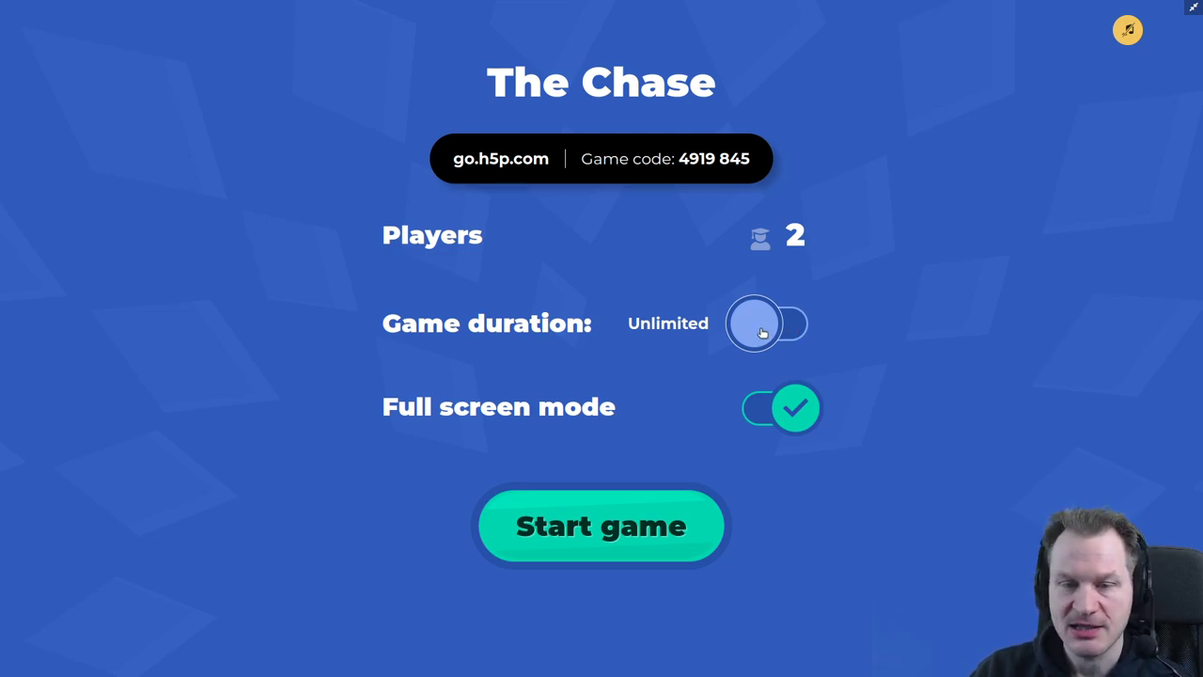
pyautogui.click(763, 333)
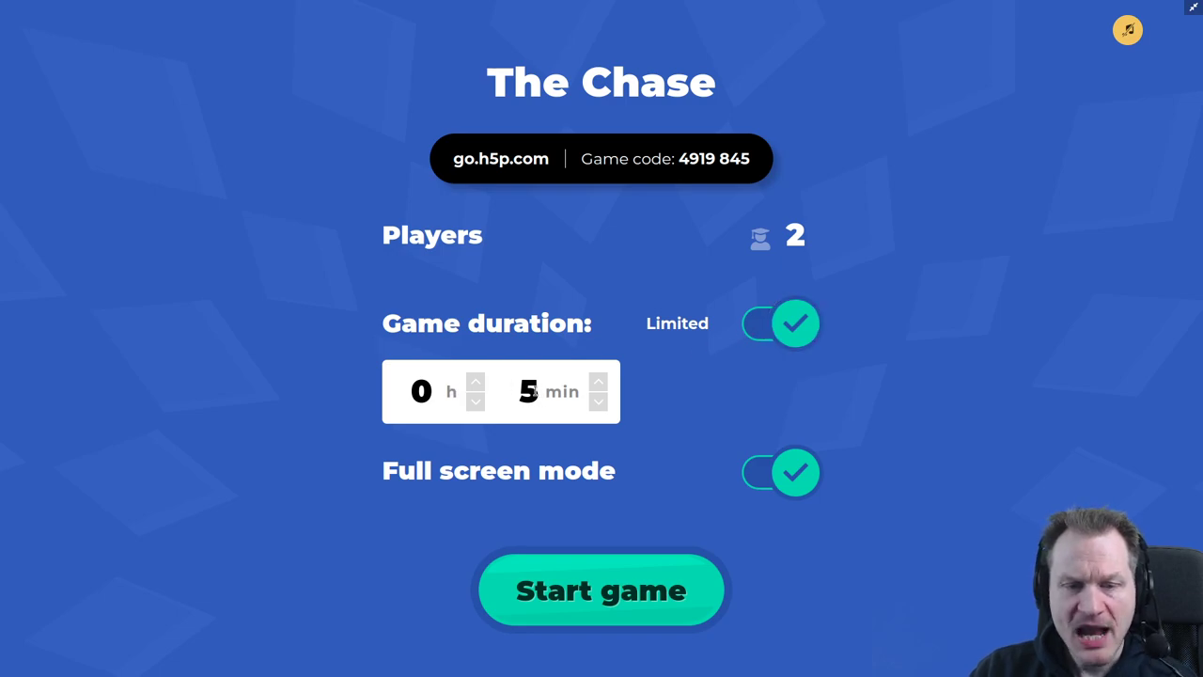
pyautogui.doubleClick(532, 392)
pyautogui.write('2')
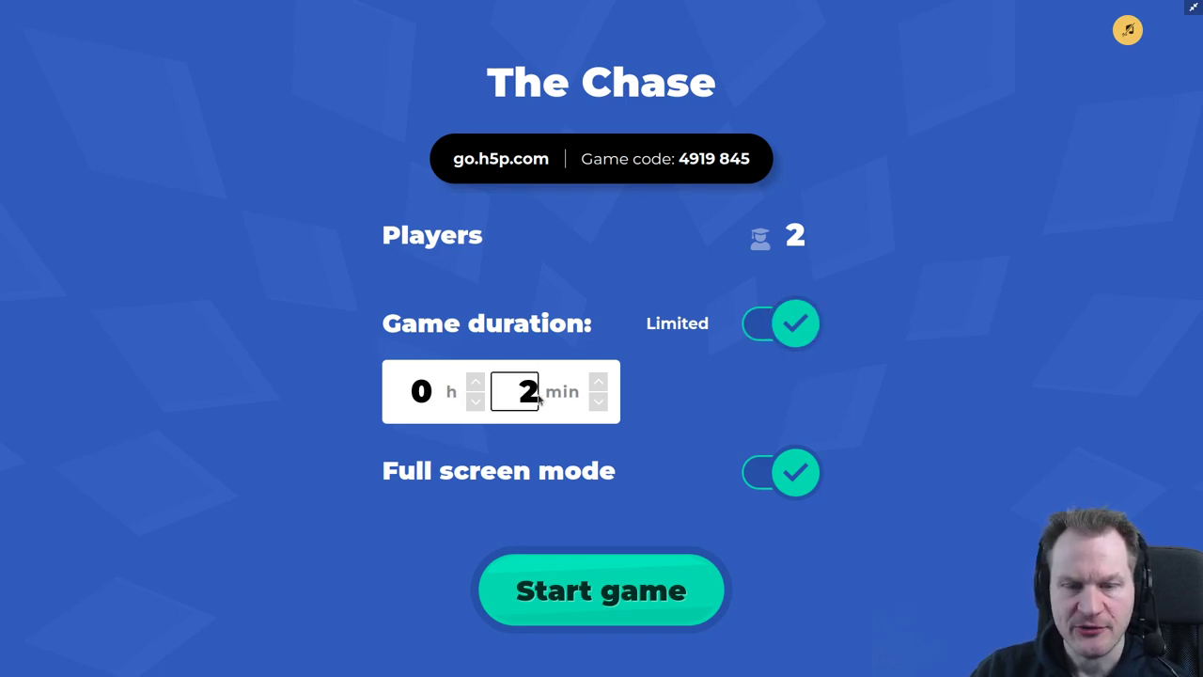
pyautogui.press('Tab')
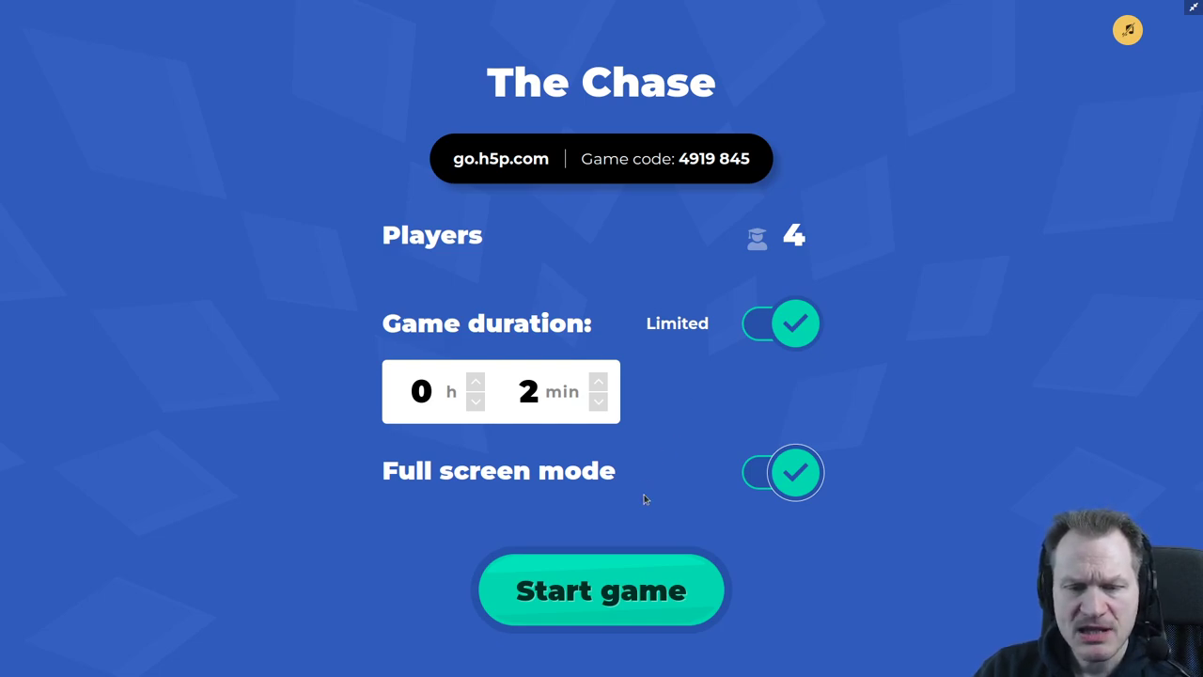
# Start the game and switch the live player progress from score to completed questions.
pyautogui.click(616, 583)
pyautogui.click(129, 134)
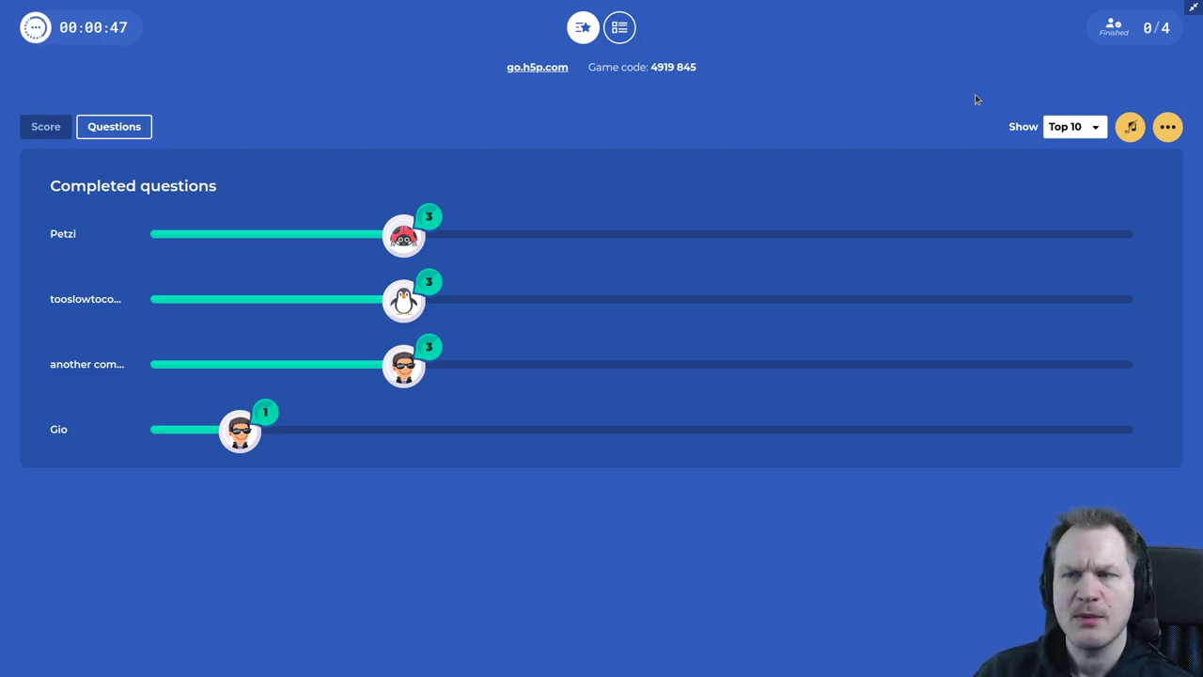
# Turn the game music on and off again, and check the choices for how many top players are shown.
pyautogui.click(1131, 129)
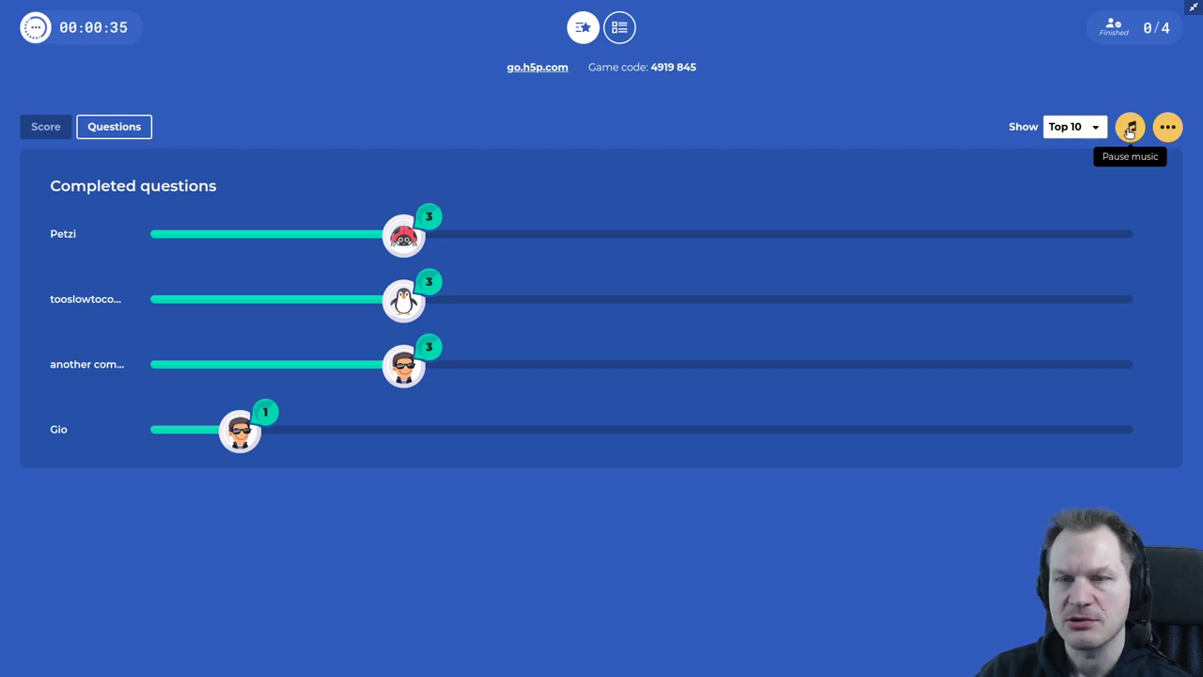
pyautogui.click(1130, 130)
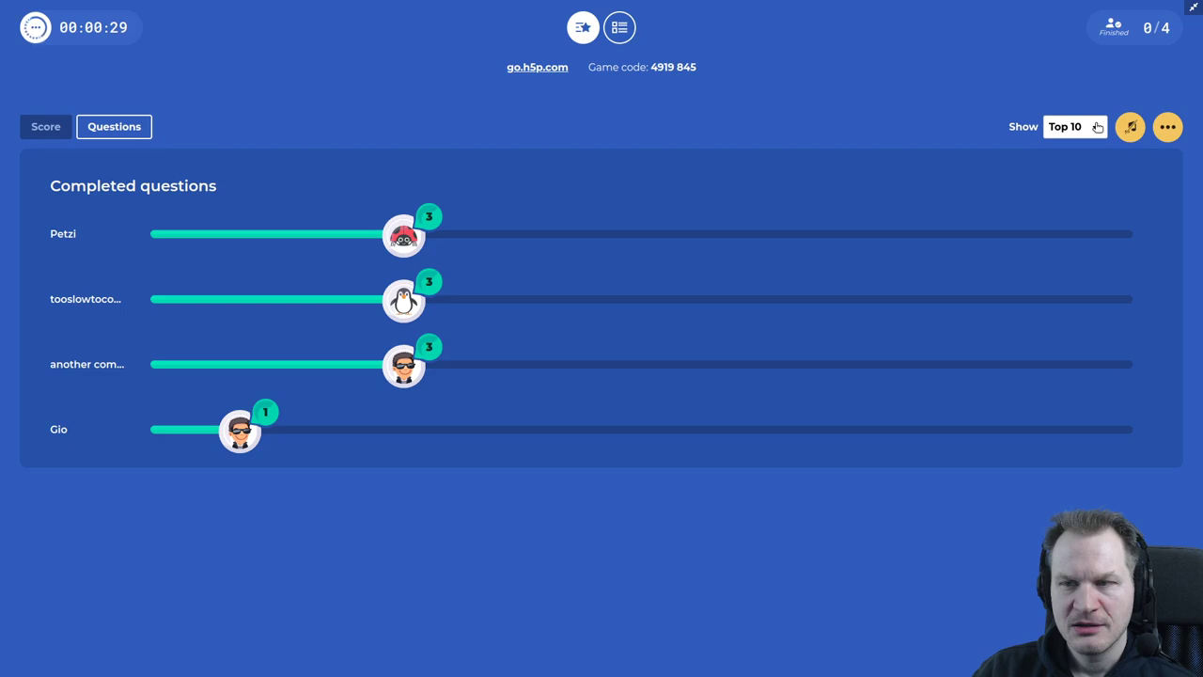
pyautogui.click(1096, 127)
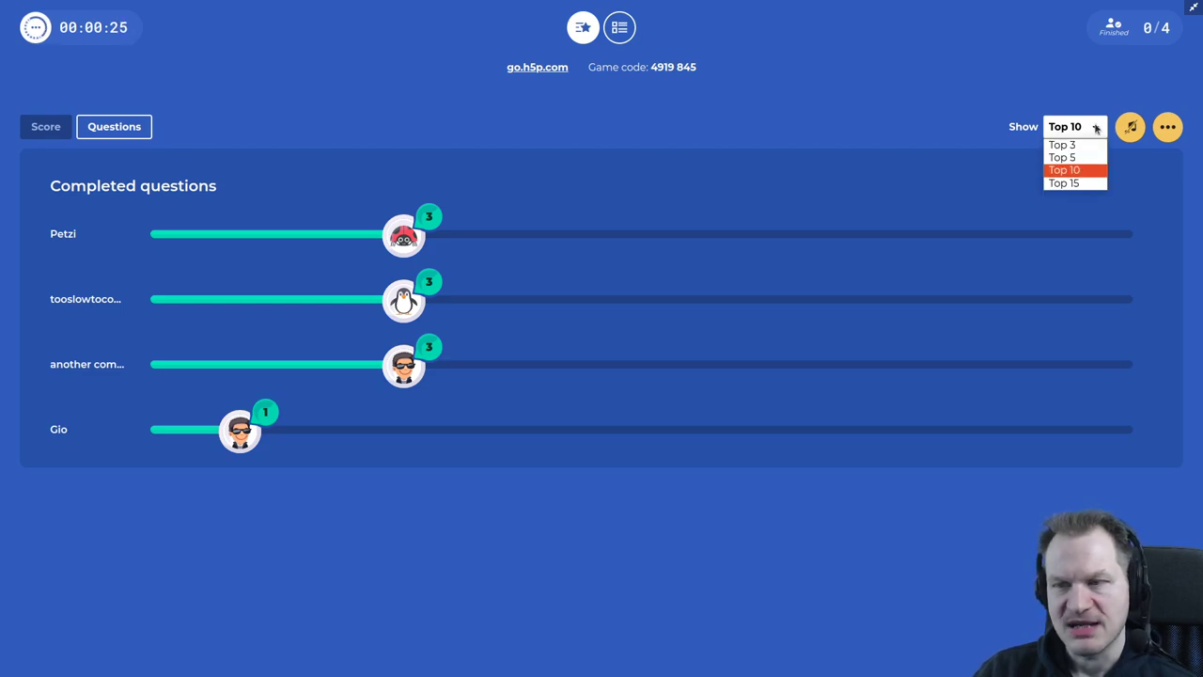
pyautogui.click(1096, 127)
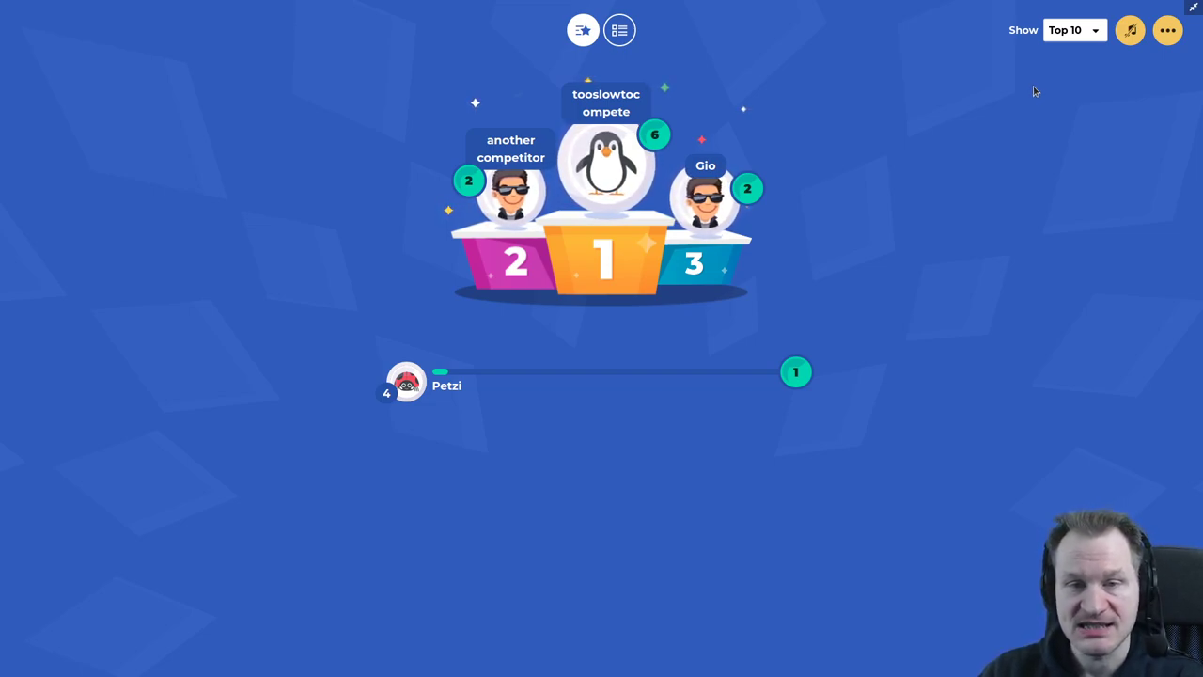
# Show the summary on the participants' screens and check the game options again.
pyautogui.click(1168, 30)
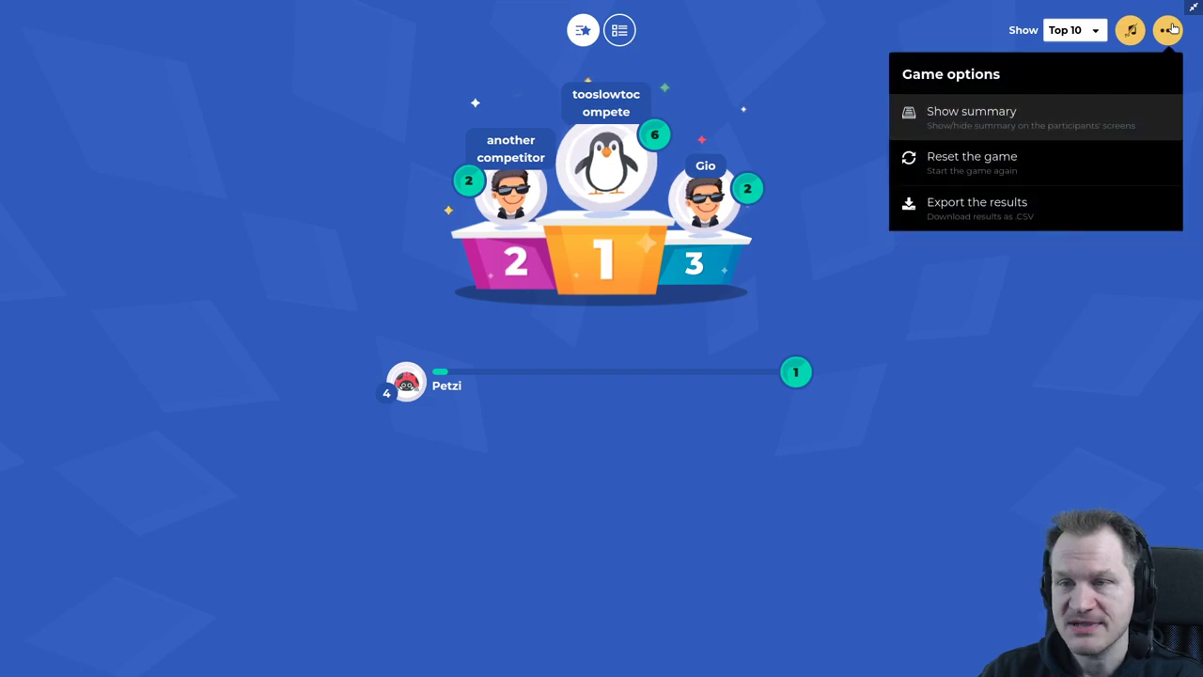
pyautogui.click(998, 121)
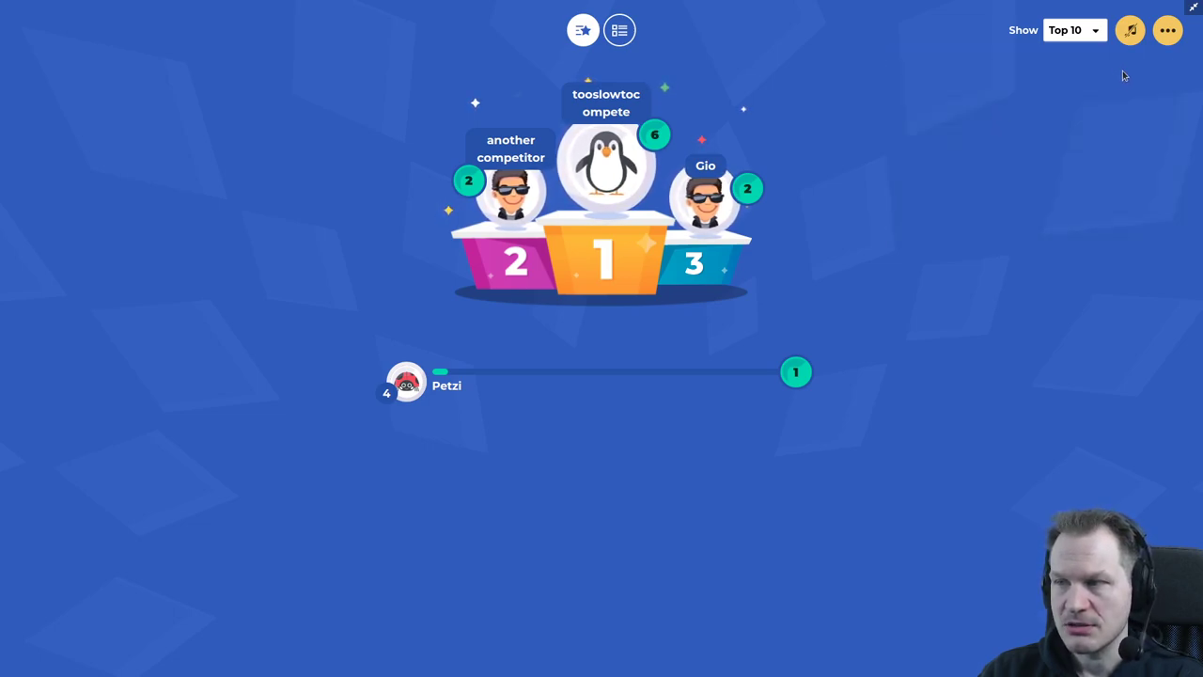
pyautogui.click(1167, 30)
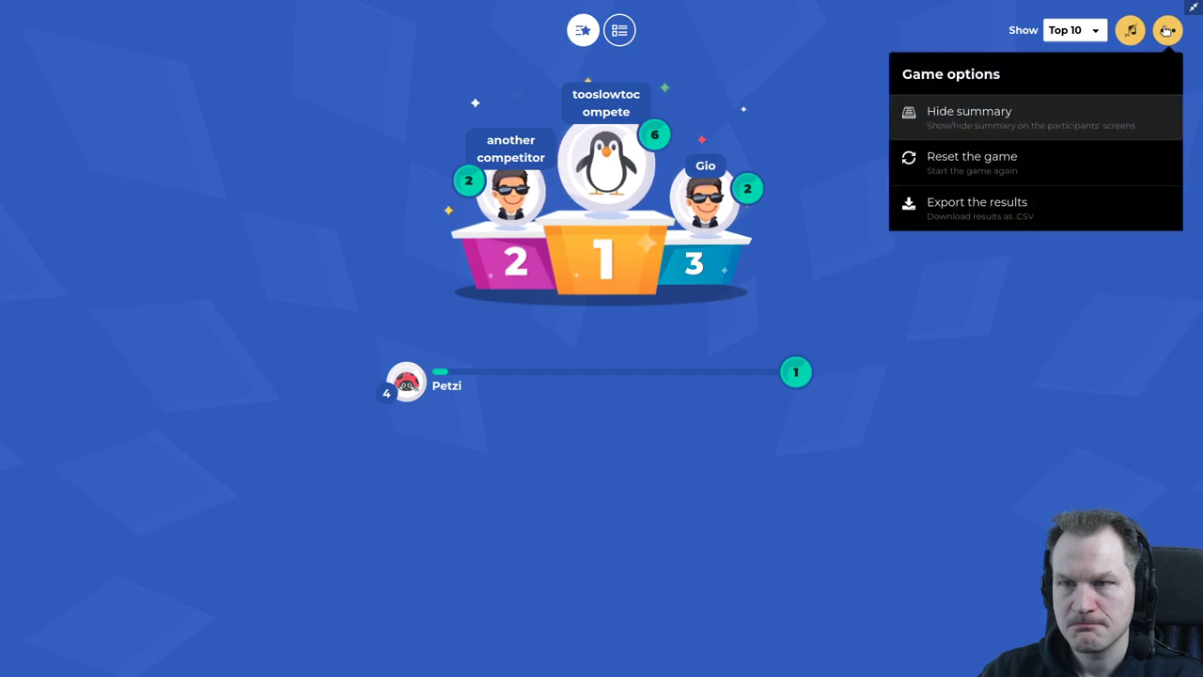
pyautogui.click(1167, 30)
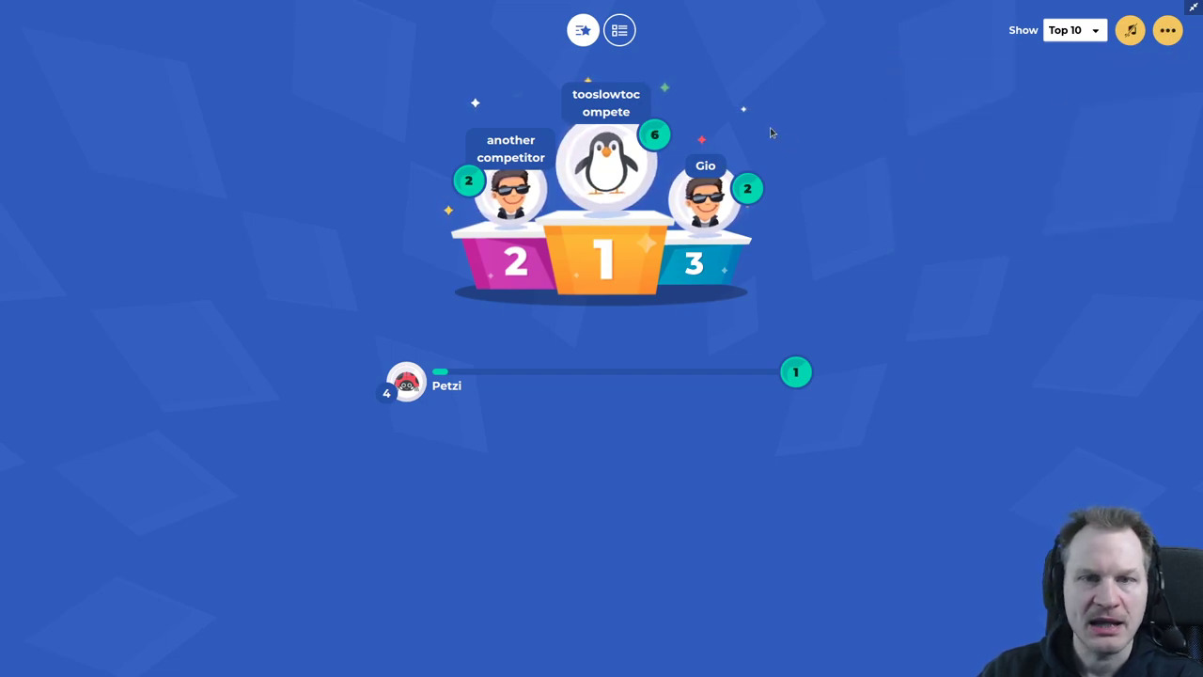
# Open the question-by-question results and examine how the answers to the Page 1 question are distributed.
pyautogui.click(620, 33)
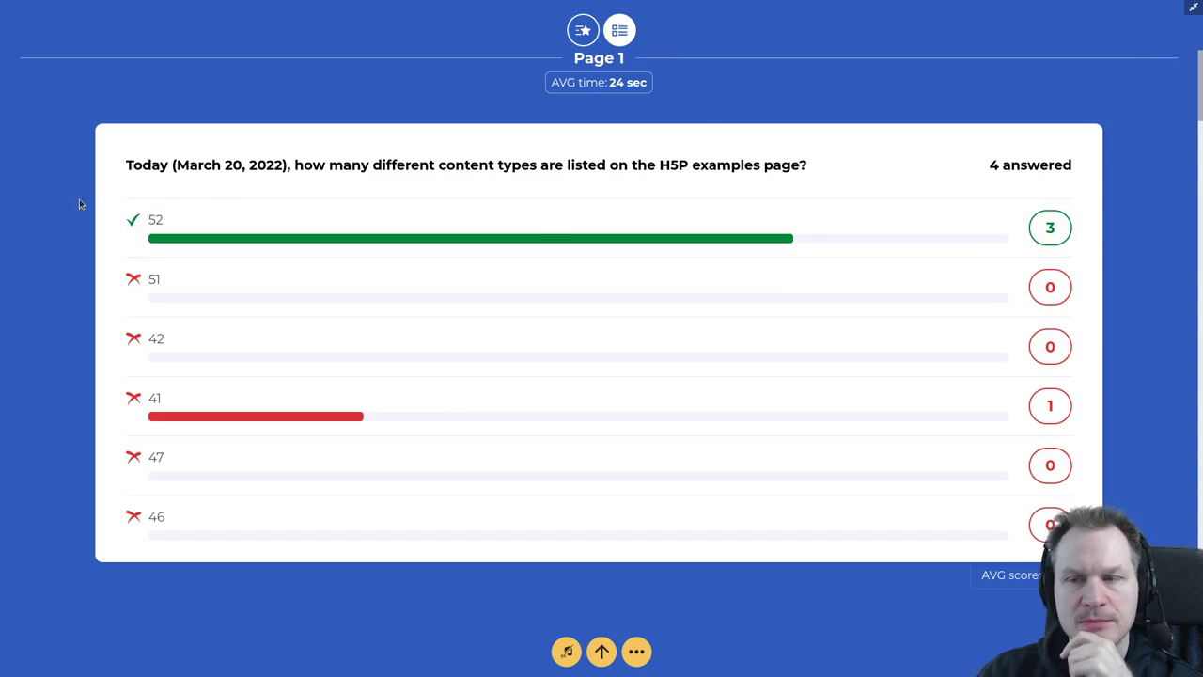
pyautogui.moveTo(1046, 231)
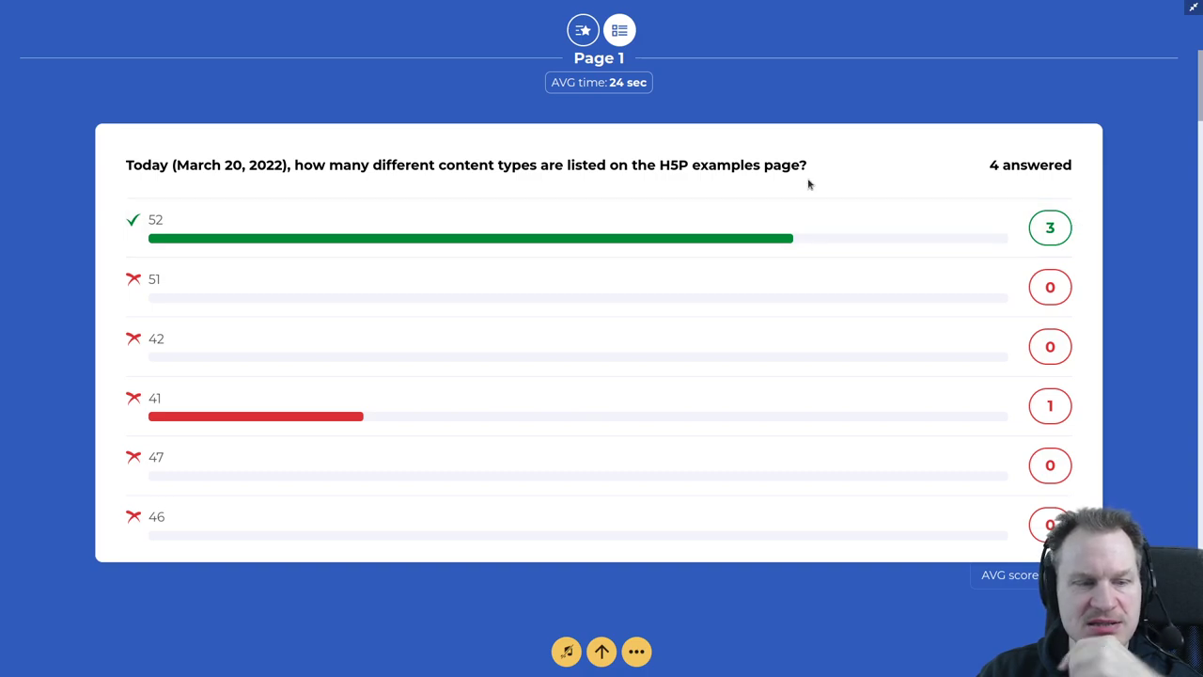
pyautogui.moveTo(642, 239)
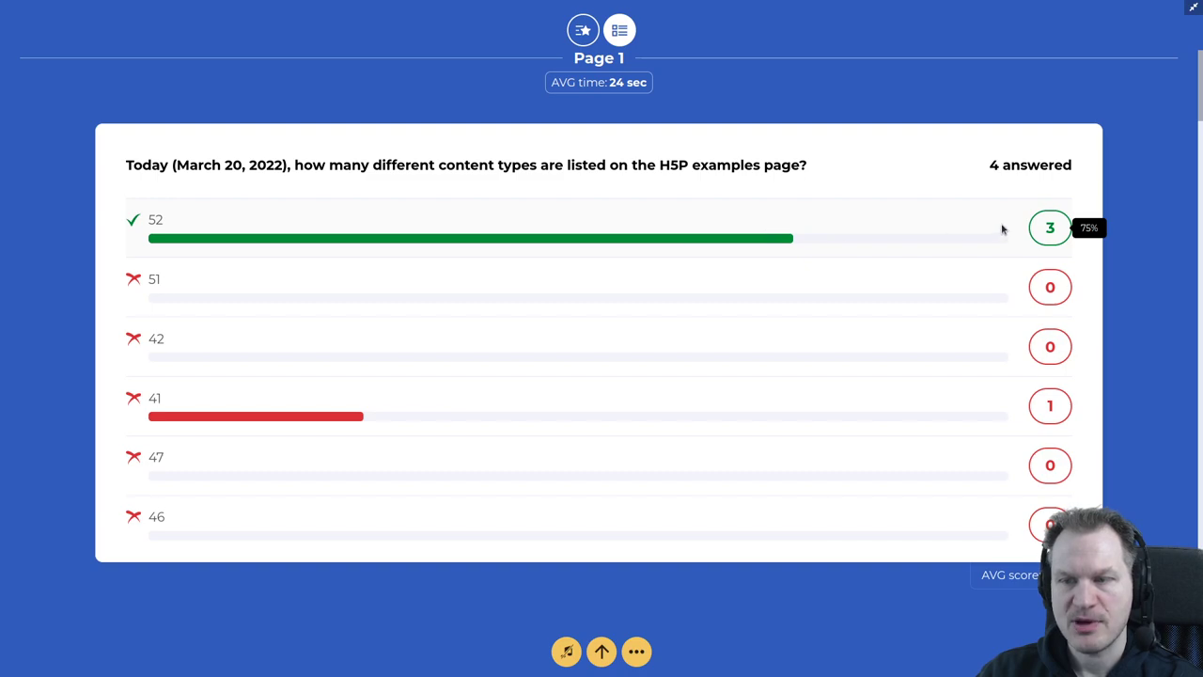
pyautogui.moveTo(304, 408)
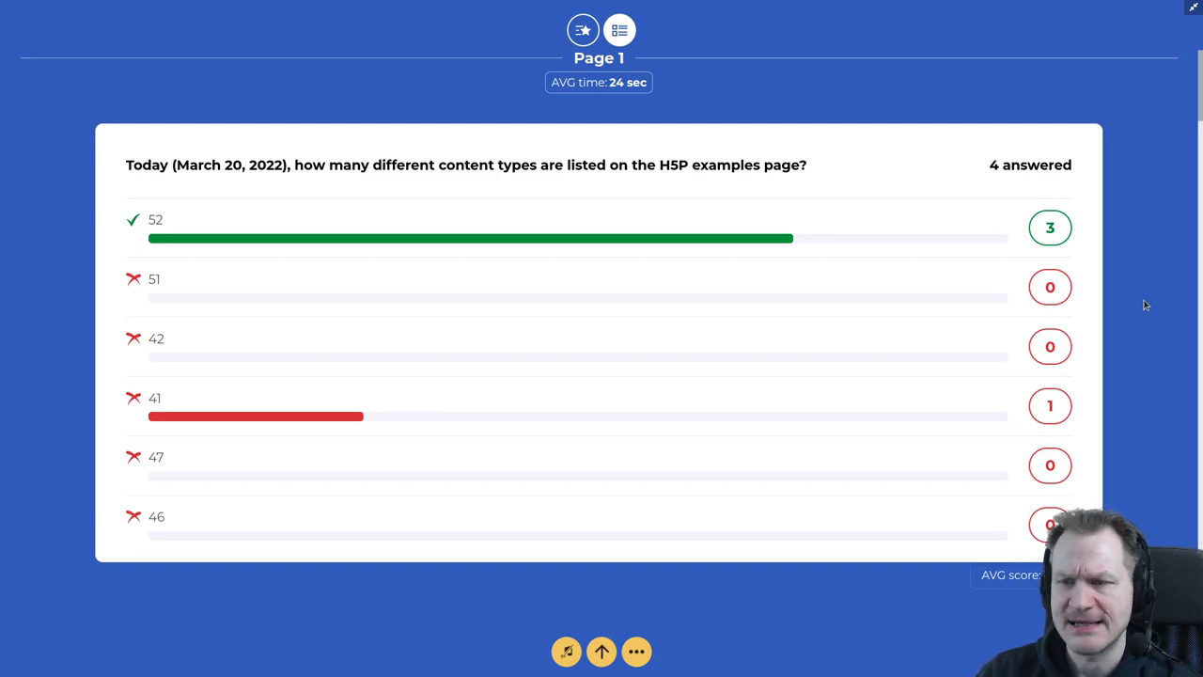
# Examine the answer results for the Page 2 content-type count question and its repeated second-chance question.
pyautogui.scroll(-1, 1146, 299)
pyautogui.scroll(-4, 1145, 299)
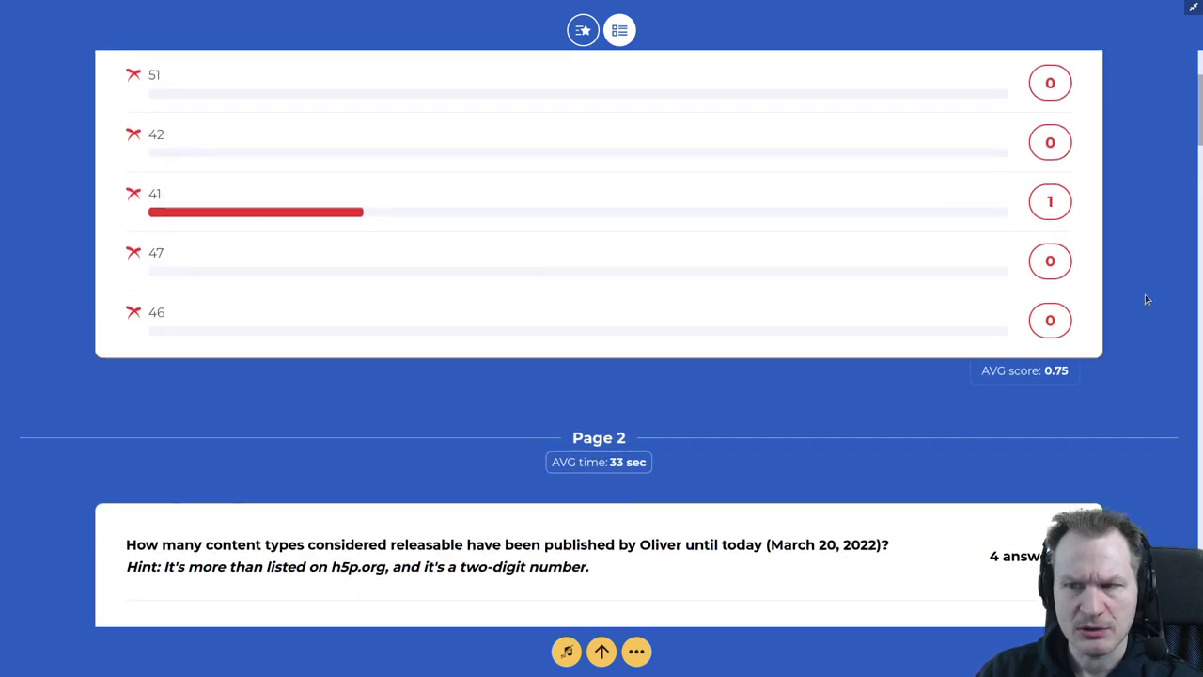
pyautogui.scroll(-1, 1145, 298)
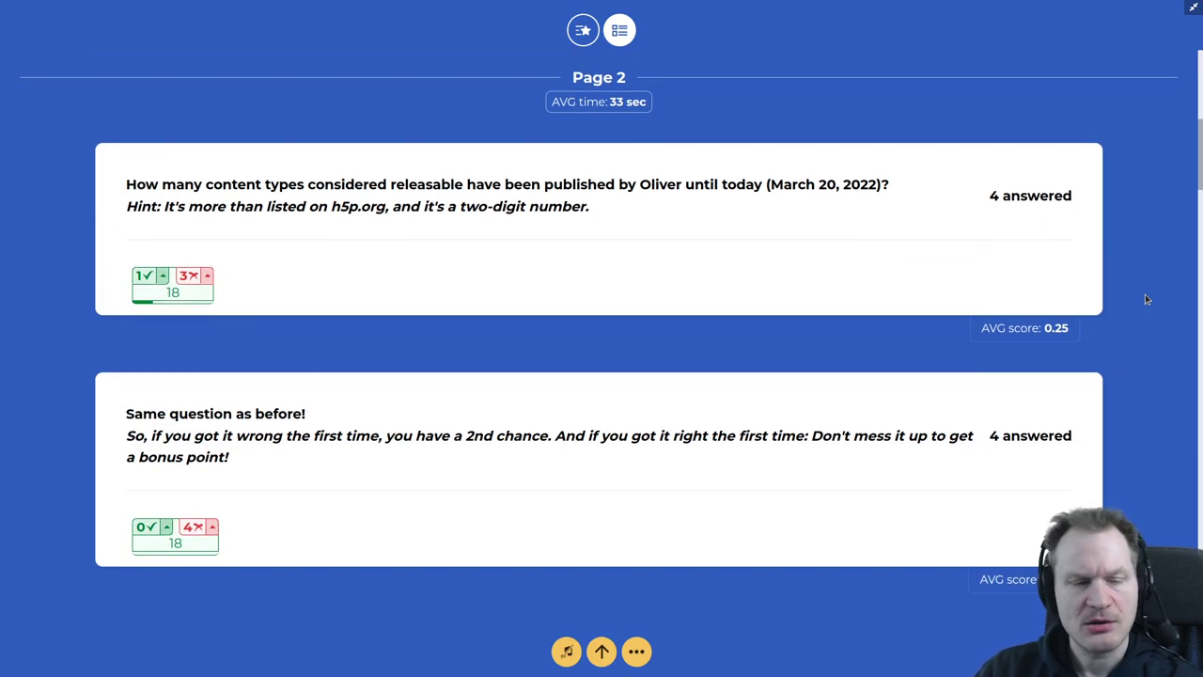
pyautogui.scroll(-3, 1145, 299)
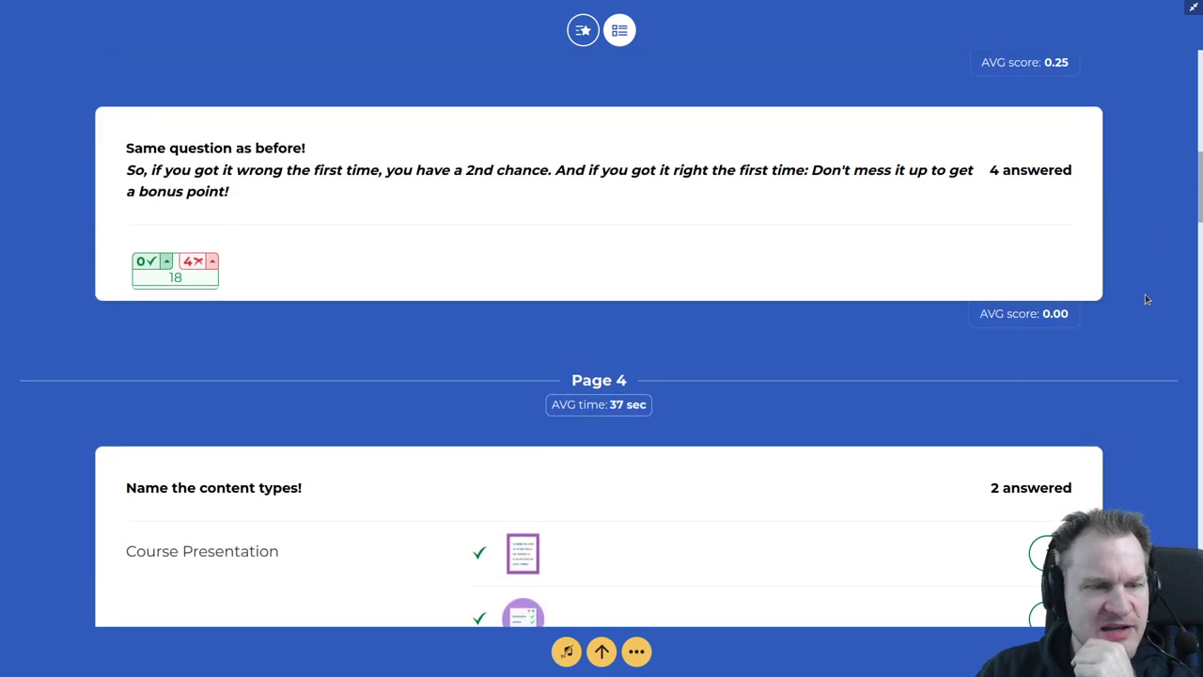
pyautogui.scroll(1, 1144, 299)
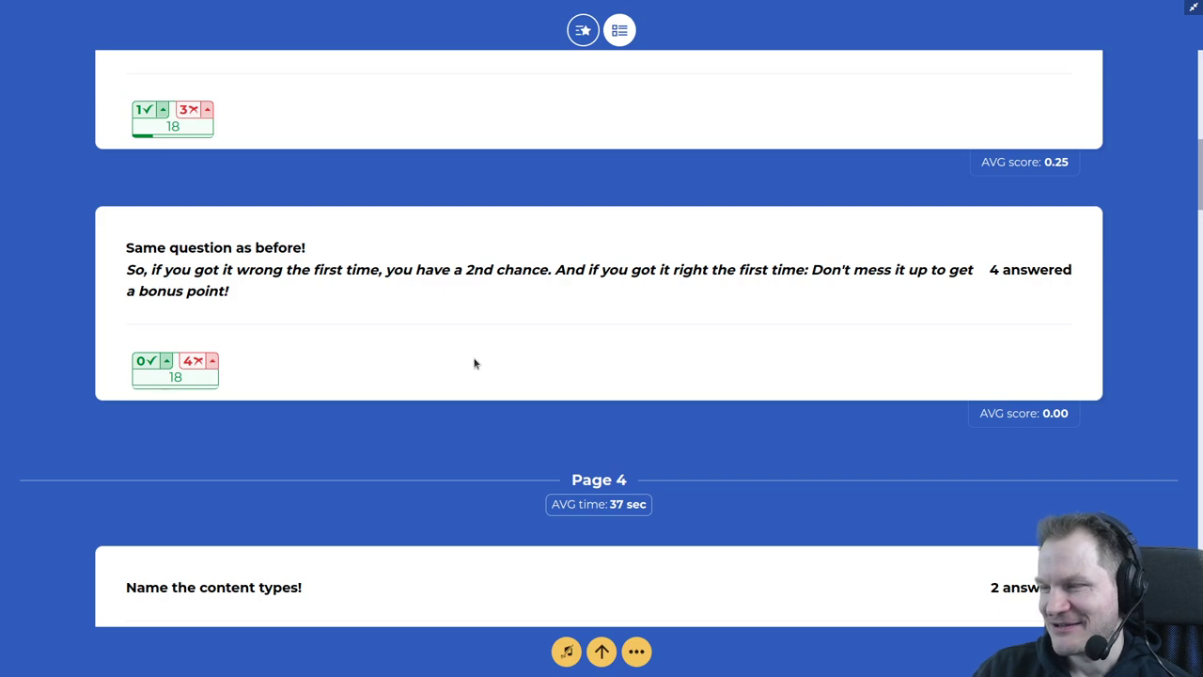
pyautogui.scroll(-2, 443, 393)
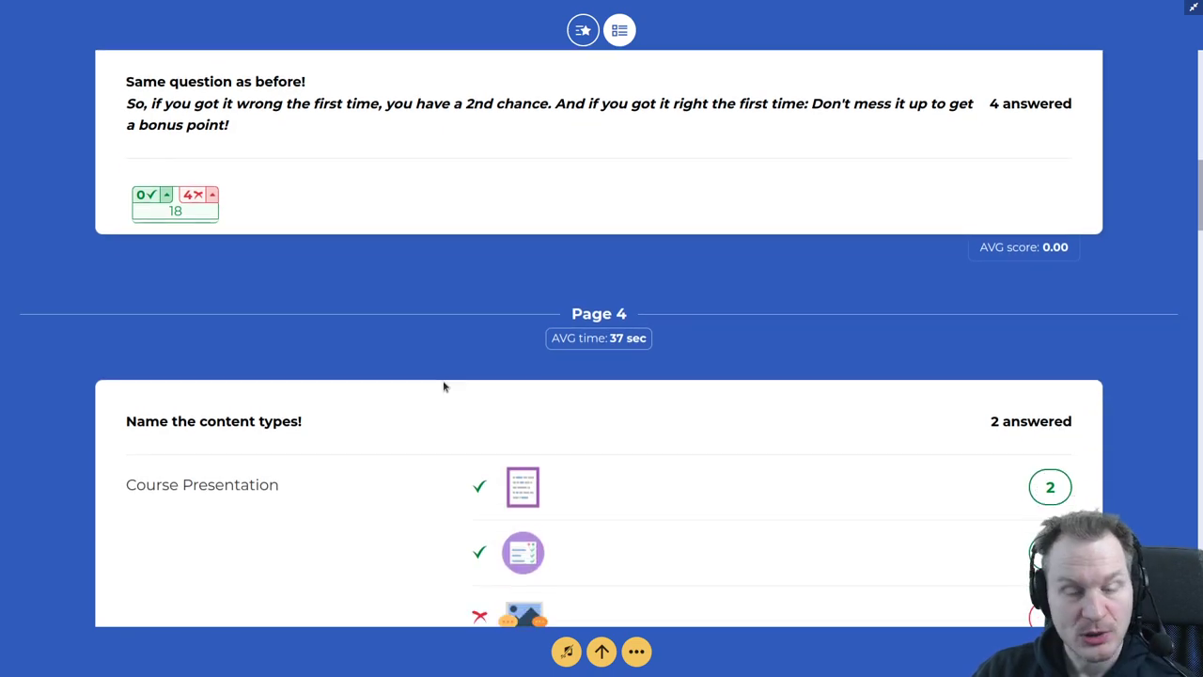
# Review the answer results from the Page 4 "Name the content types!" question through to the Page 8 question on supporting H5P.
pyautogui.scroll(-2, 445, 385)
pyautogui.scroll(-1, 242, 375)
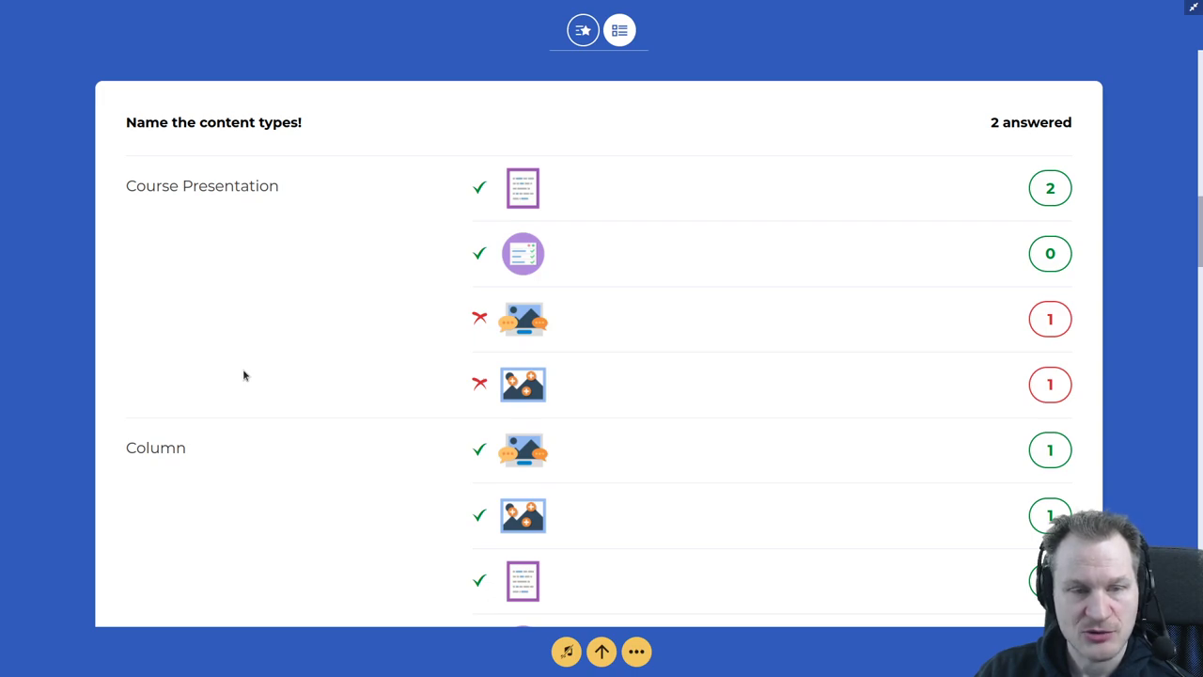
pyautogui.scroll(-1, 246, 372)
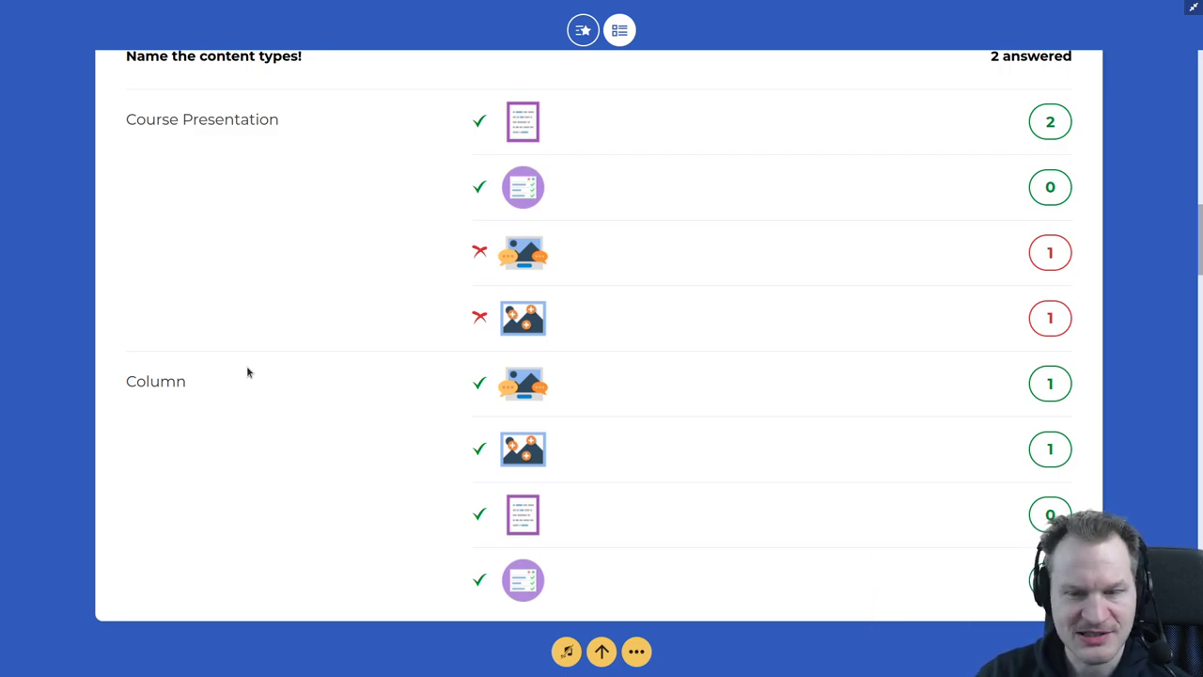
pyautogui.scroll(-6, 450, 334)
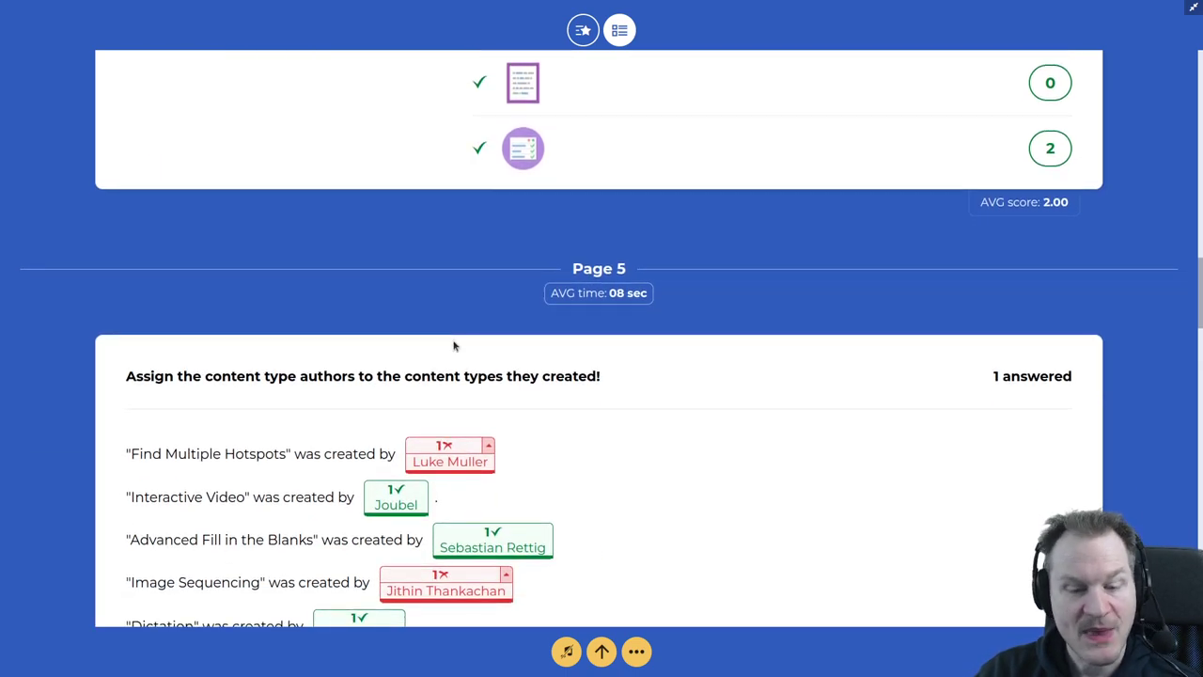
pyautogui.scroll(-3, 453, 345)
pyautogui.scroll(-8, 673, 320)
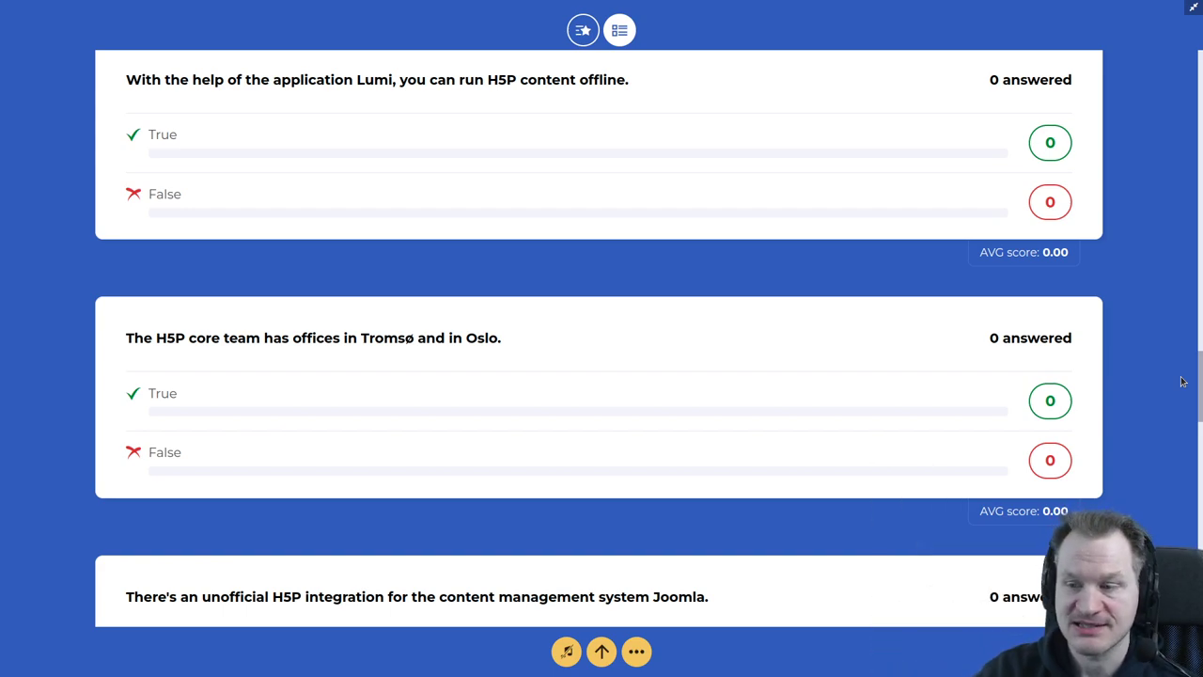
pyautogui.moveTo(1199, 377); pyautogui.dragTo(1200, 437)
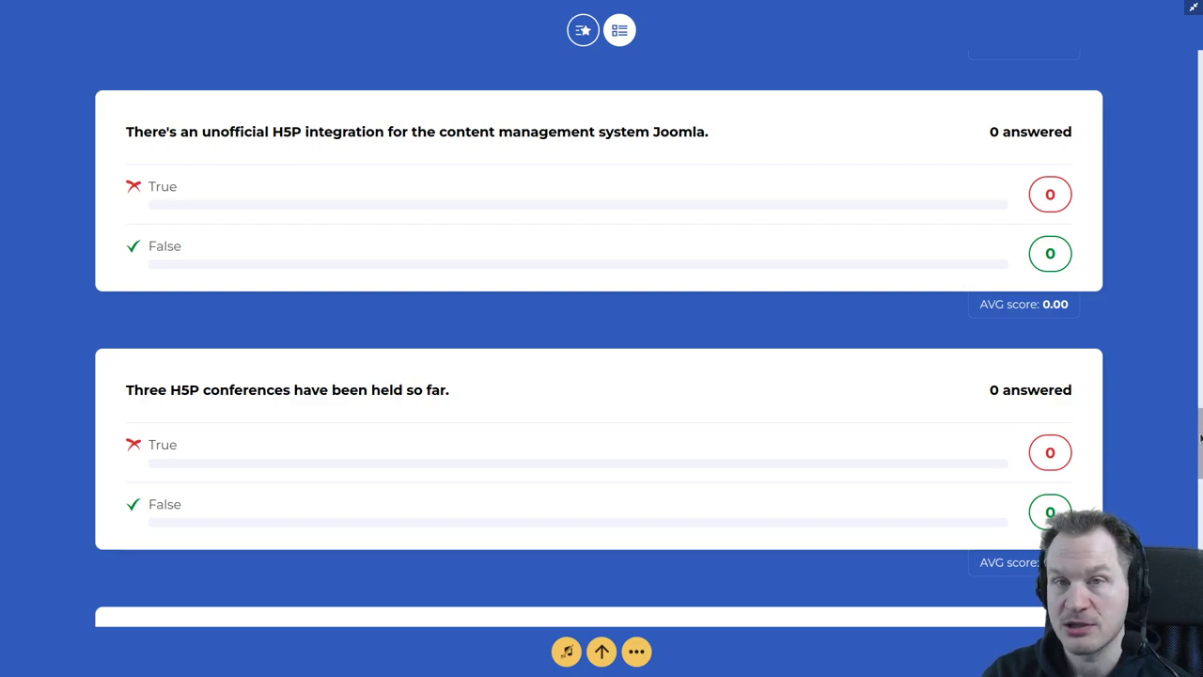
pyautogui.moveTo(1201, 437); pyautogui.dragTo(1200, 534)
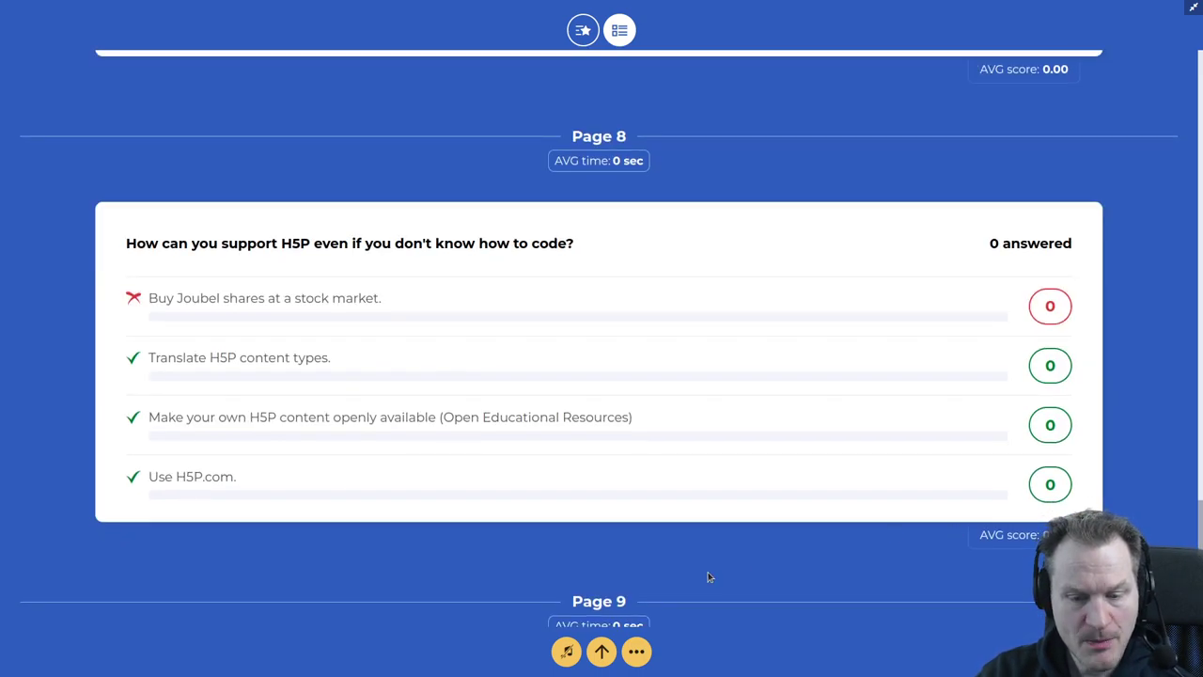
# Check the game options for the summary, reset and results export, and return to the Page 1 results.
pyautogui.click(638, 650)
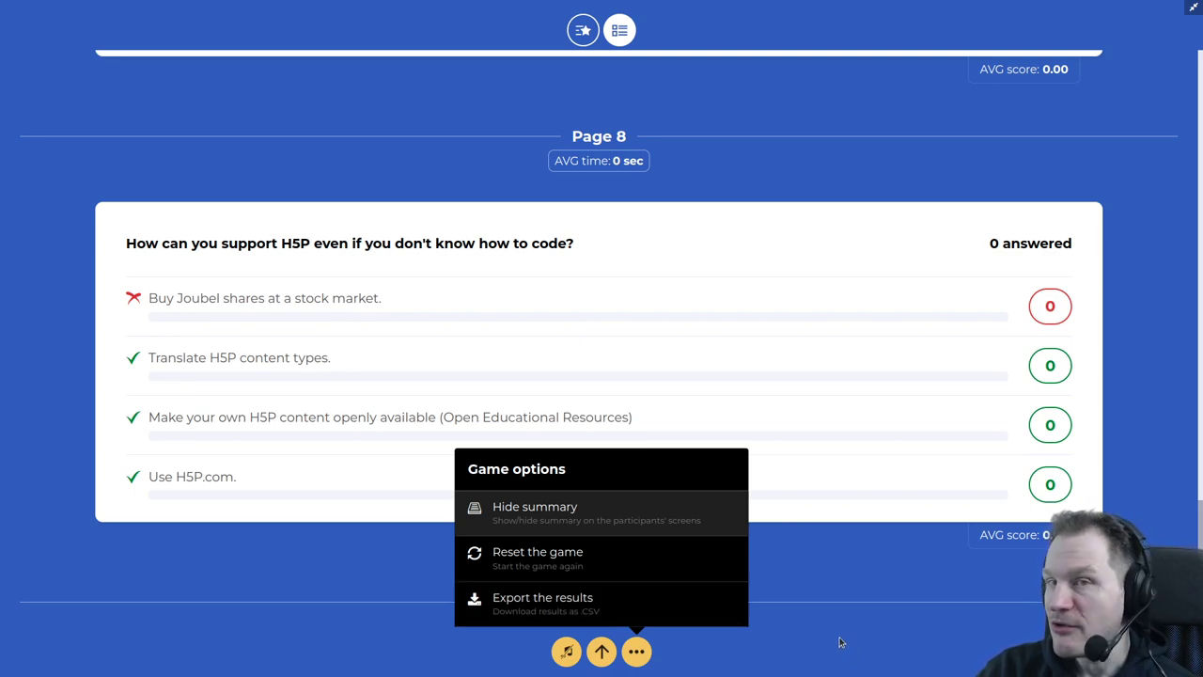
pyautogui.click(803, 576)
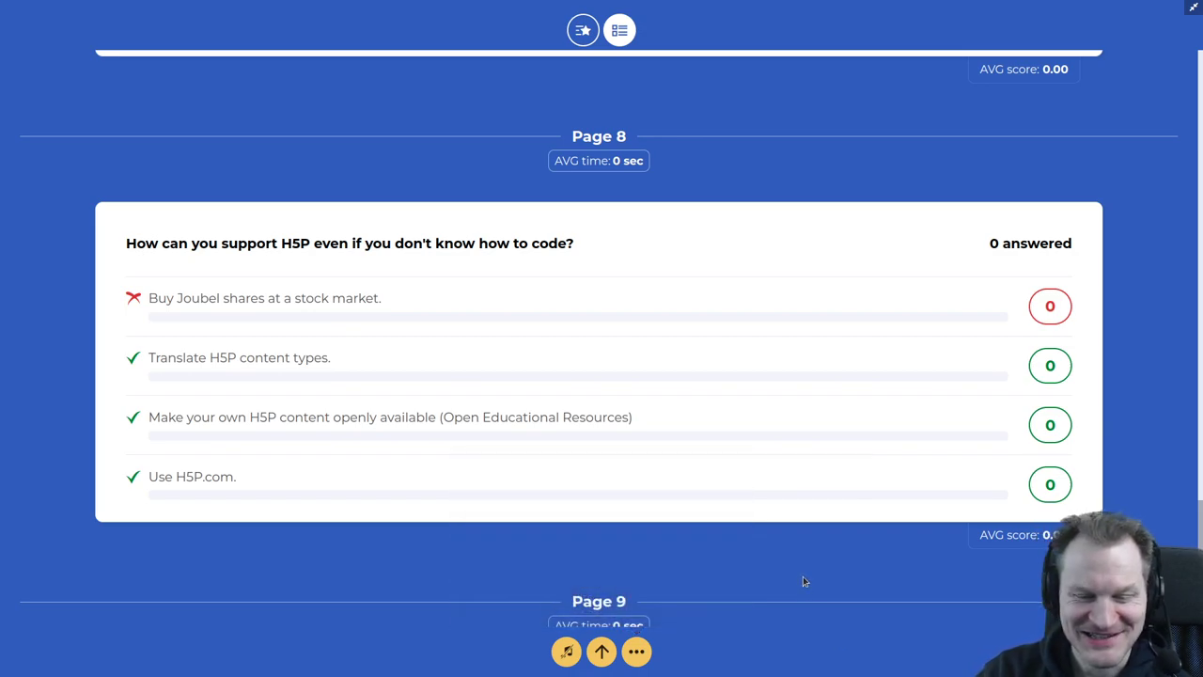
pyautogui.click(602, 653)
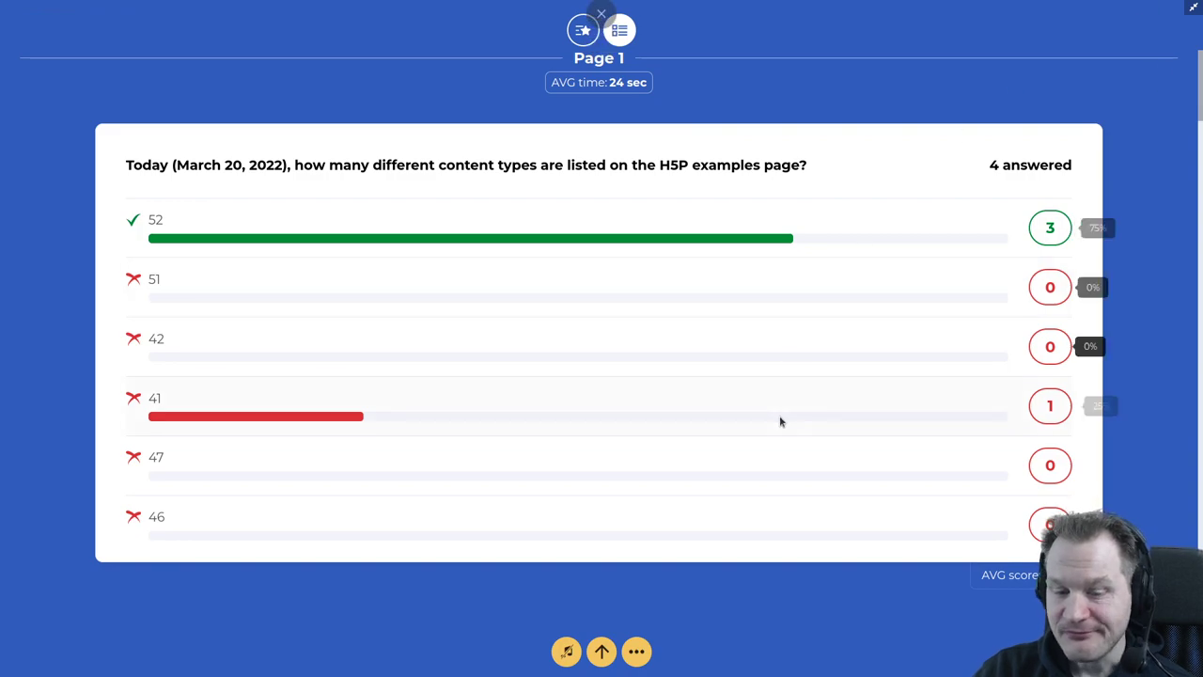
pyautogui.click(637, 654)
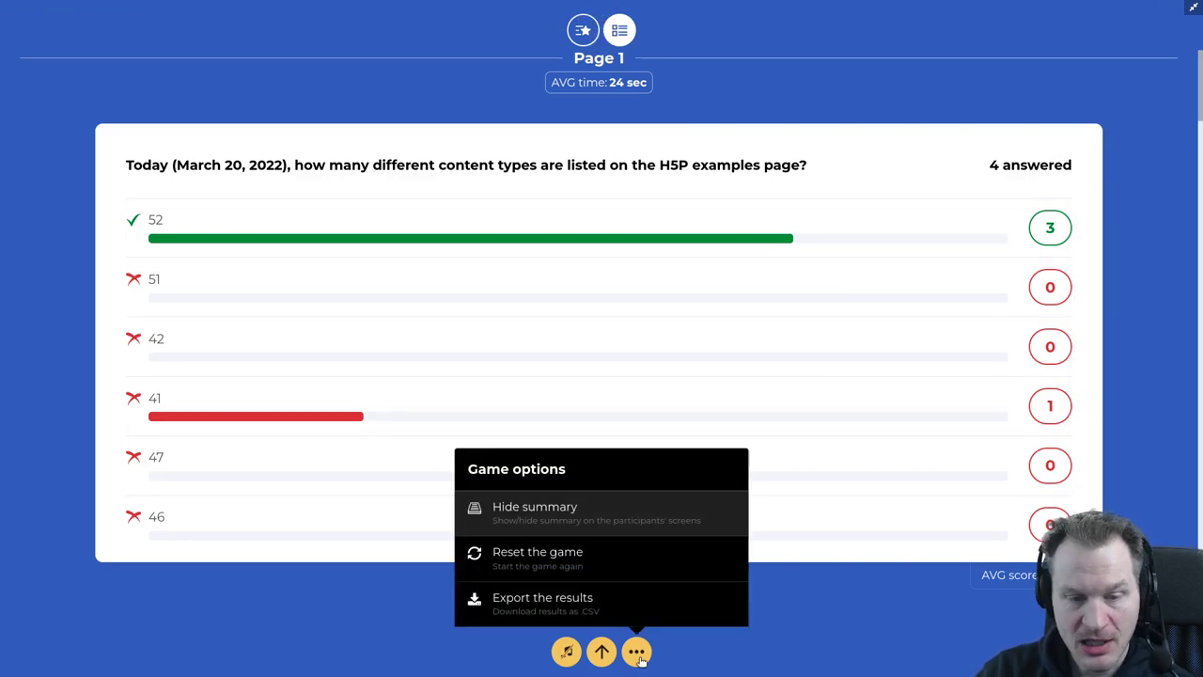
# Leave full screen and open the H5P quiz for editing, accepting the potential loss of student responses.
pyautogui.click(1193, 8)
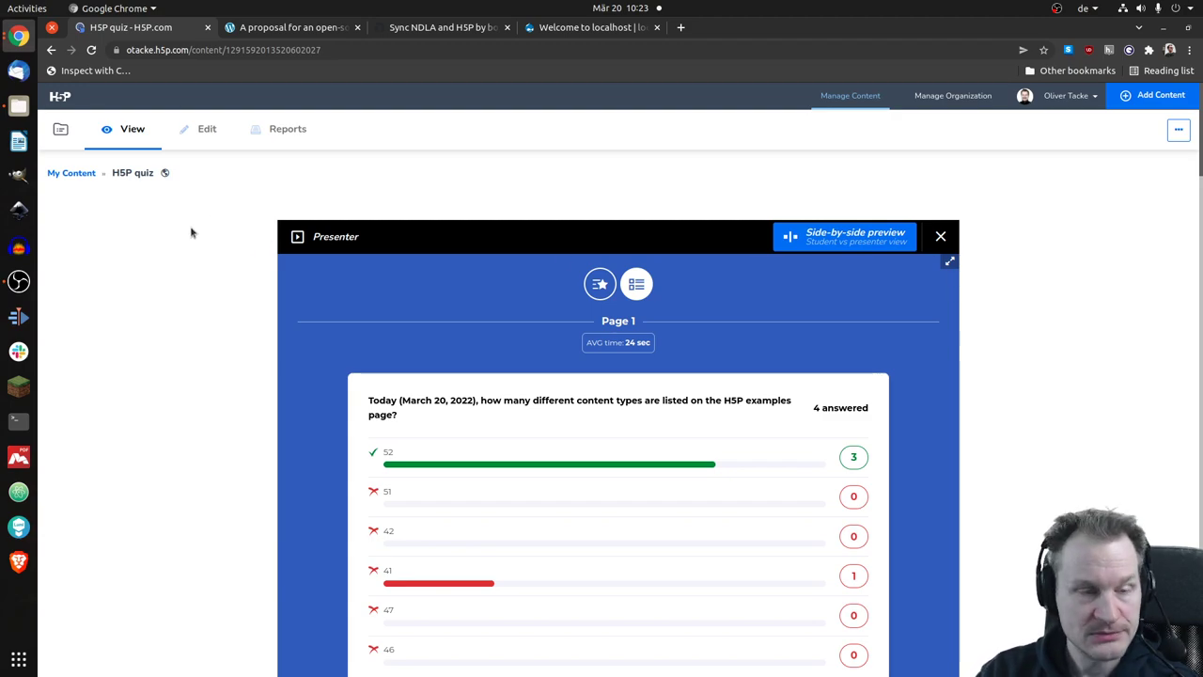
pyautogui.click(207, 128)
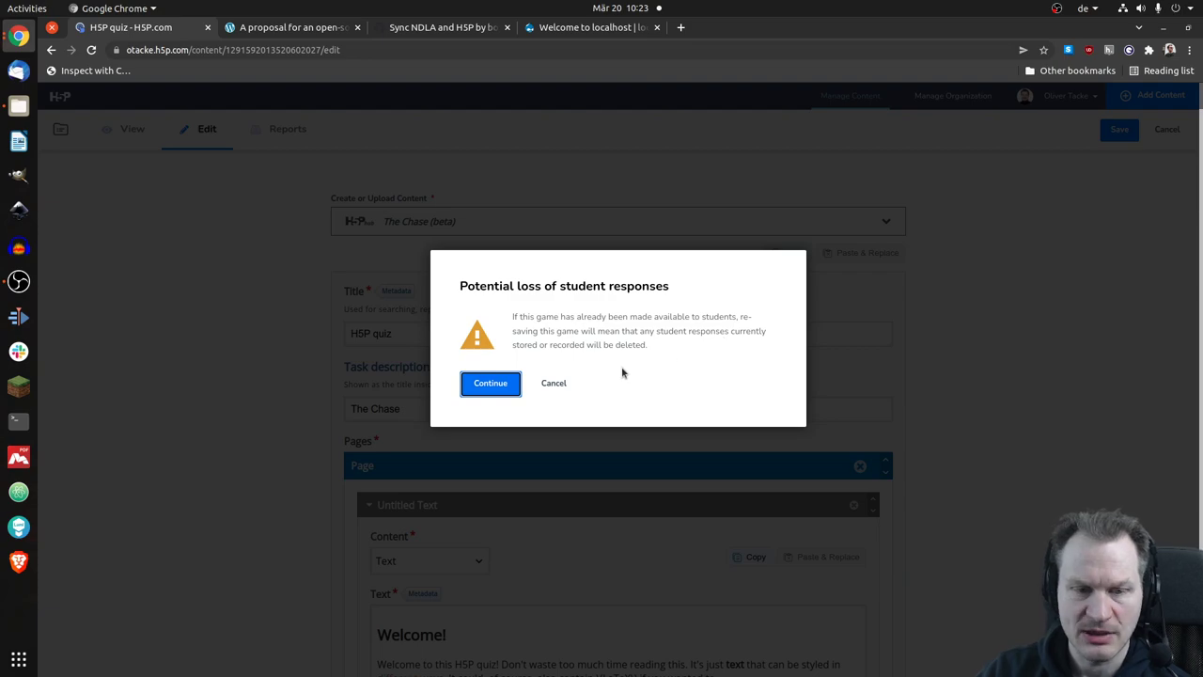
pyautogui.click(509, 390)
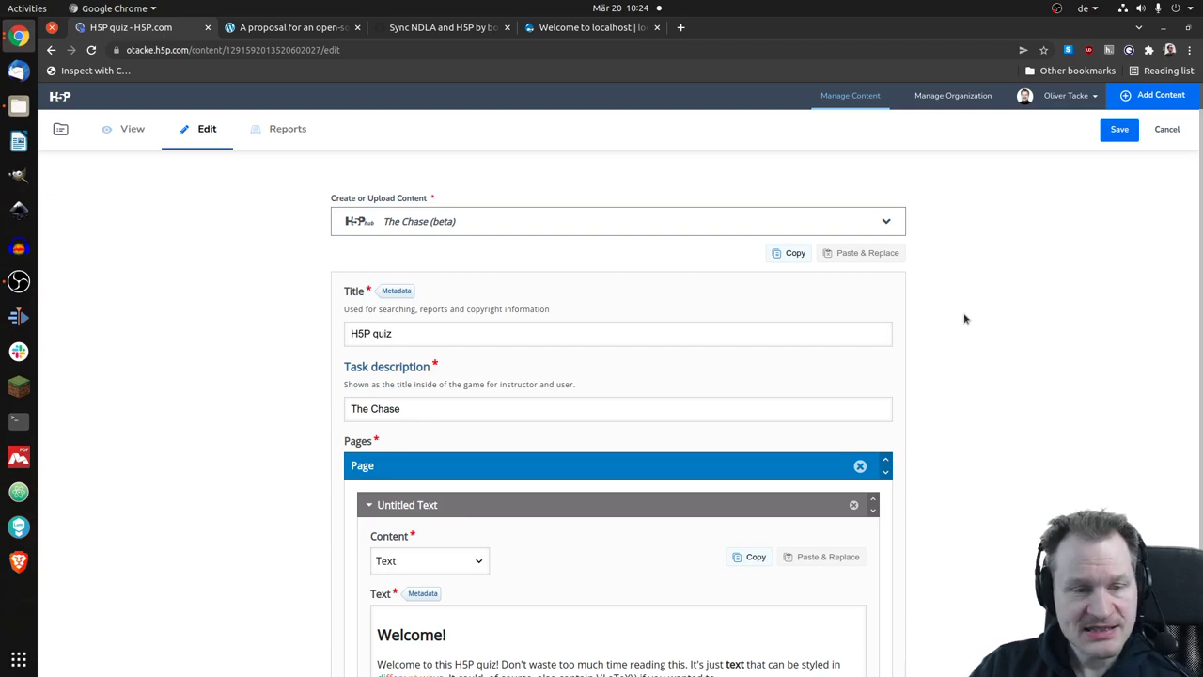
# Look through how the first quiz pages are built, from the welcome text and multiple-choice question to the fill-in-the-blanks page.
pyautogui.scroll(-1, 966, 319)
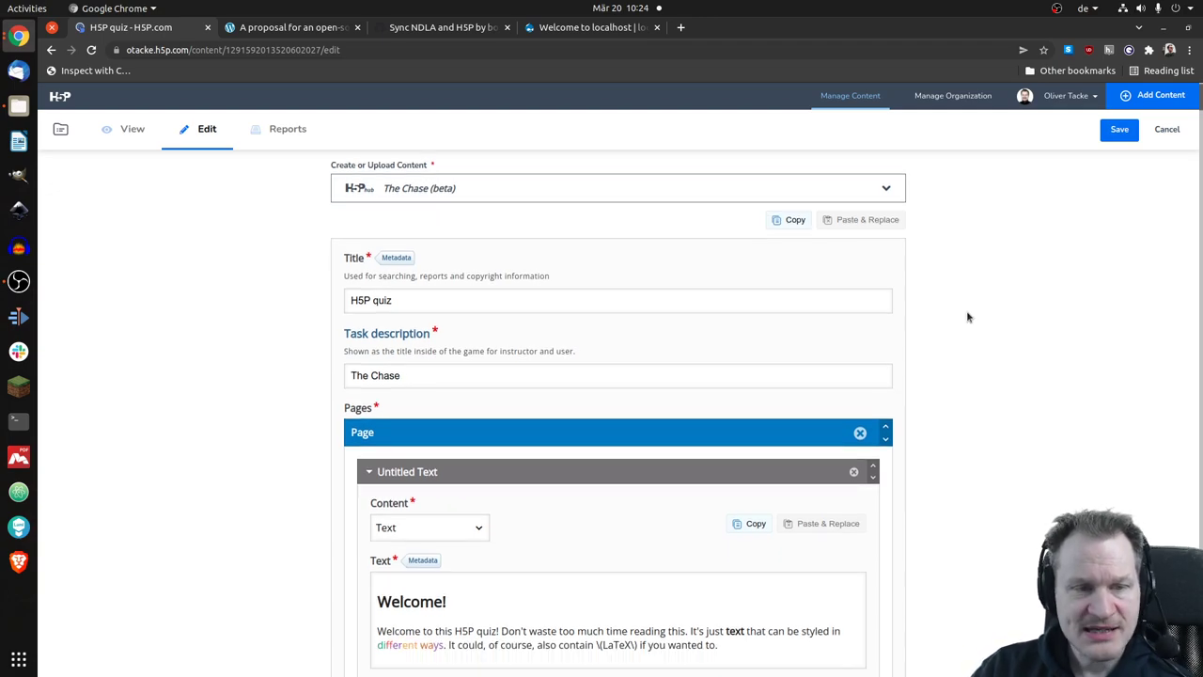
pyautogui.scroll(-2, 966, 318)
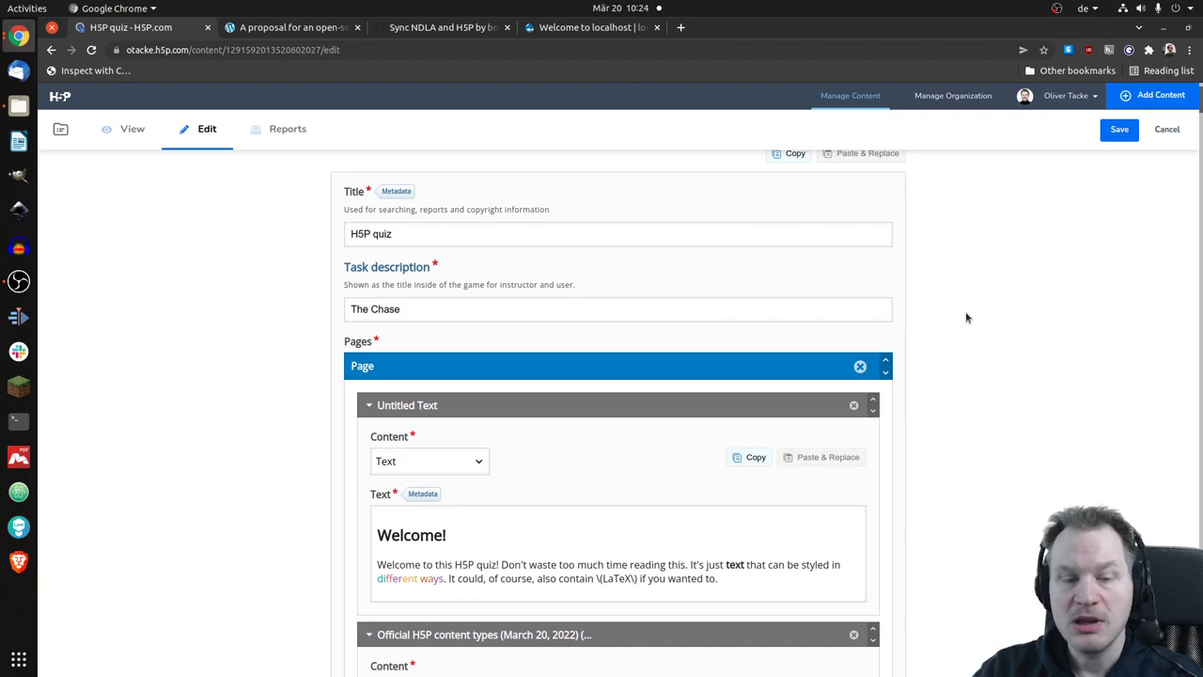
pyautogui.scroll(-4, 965, 318)
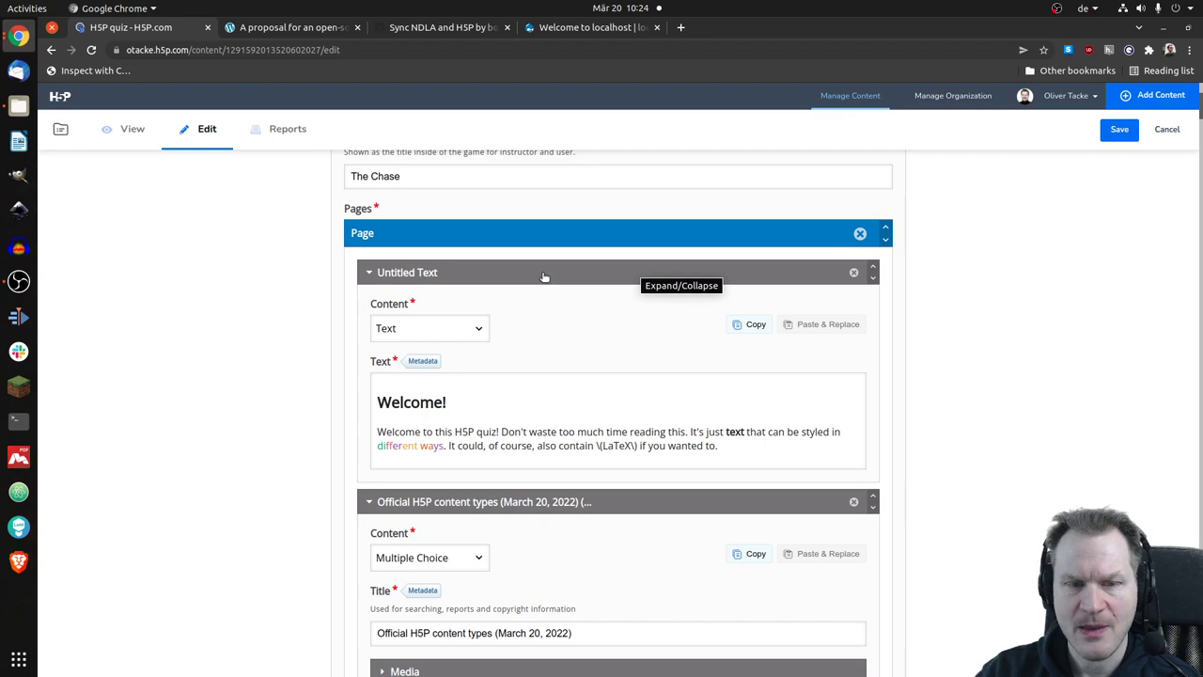
pyautogui.scroll(-2, 580, 269)
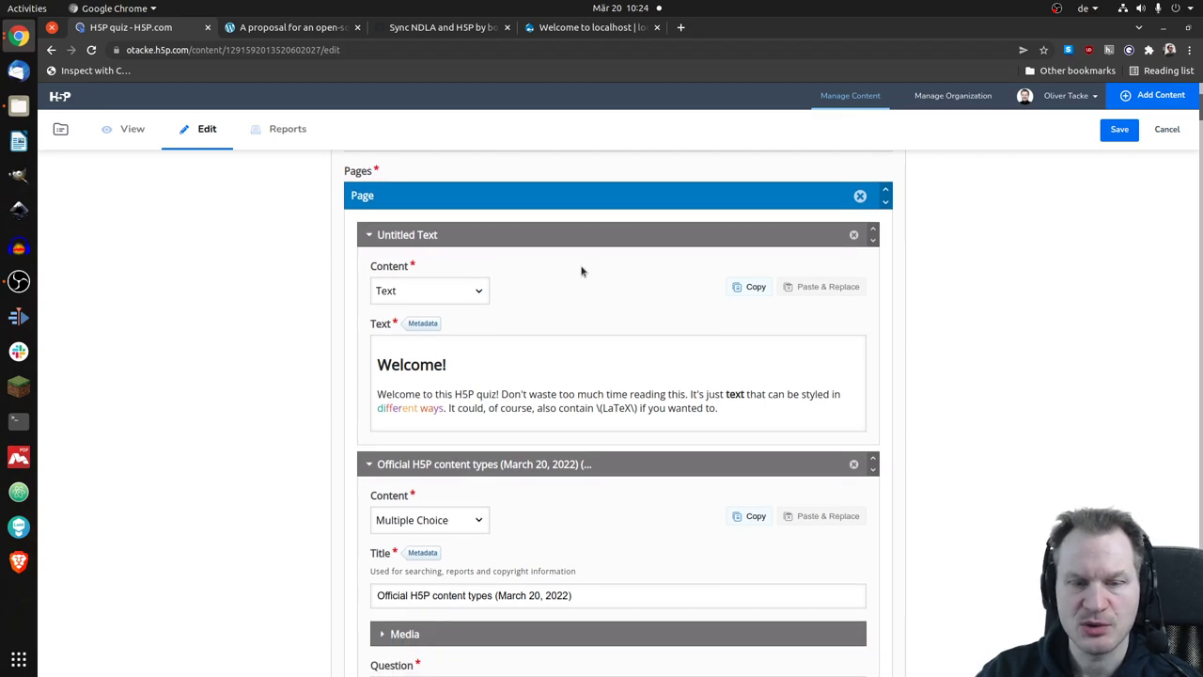
pyautogui.scroll(-4, 585, 247)
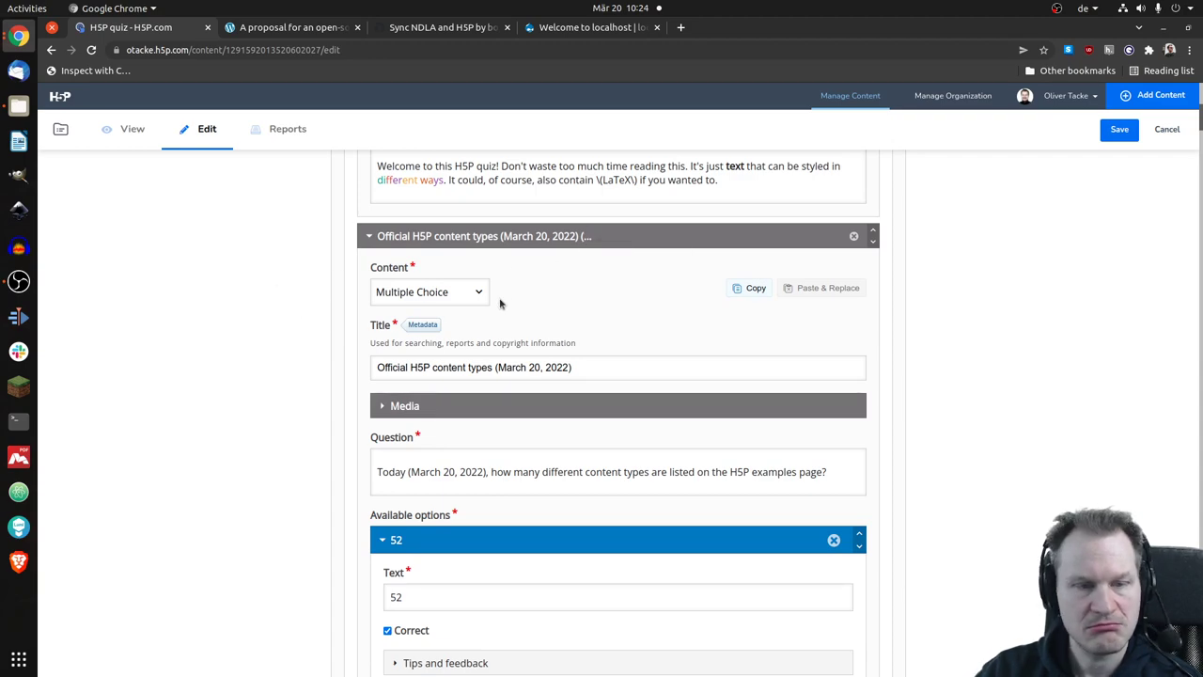
pyautogui.scroll(-5, 987, 275)
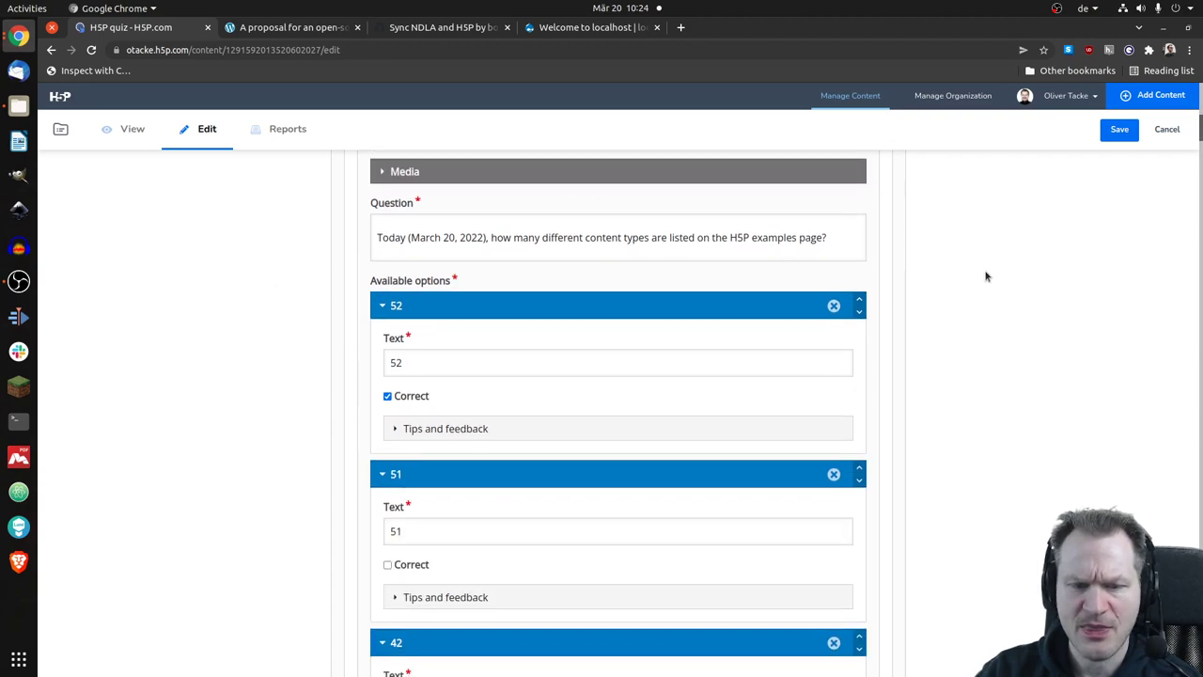
pyautogui.scroll(-15, 987, 276)
pyautogui.scroll(-12, 1016, 266)
pyautogui.scroll(-6, 1013, 270)
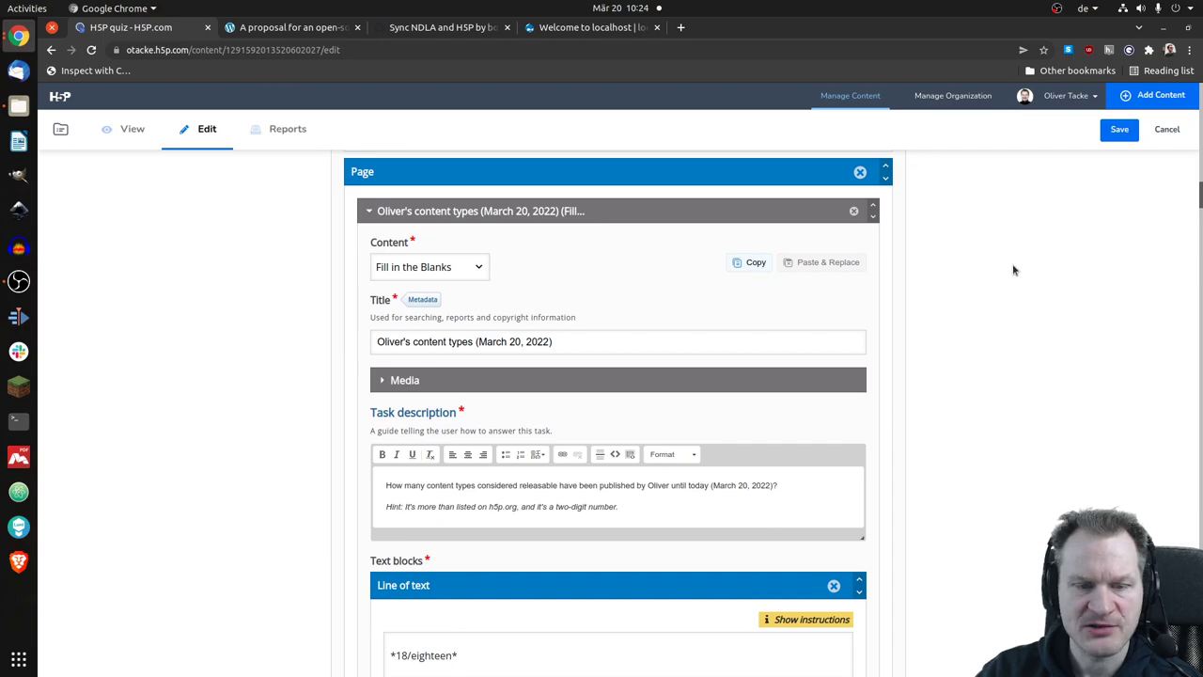
pyautogui.scroll(-2, 1013, 270)
pyautogui.scroll(2, 1013, 270)
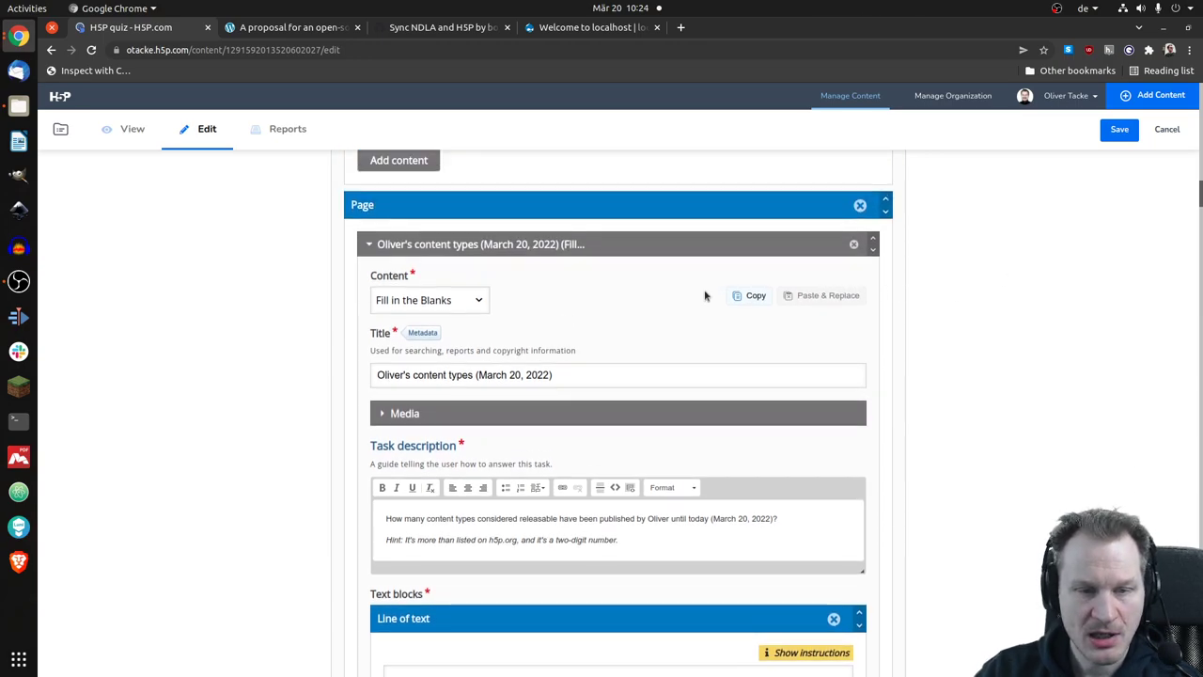
# Examine the final multiple-choice pages with their overall feedback ranges, and the music and theme settings below them.
pyautogui.moveTo(1198, 195); pyautogui.dragTo(1180, 655)
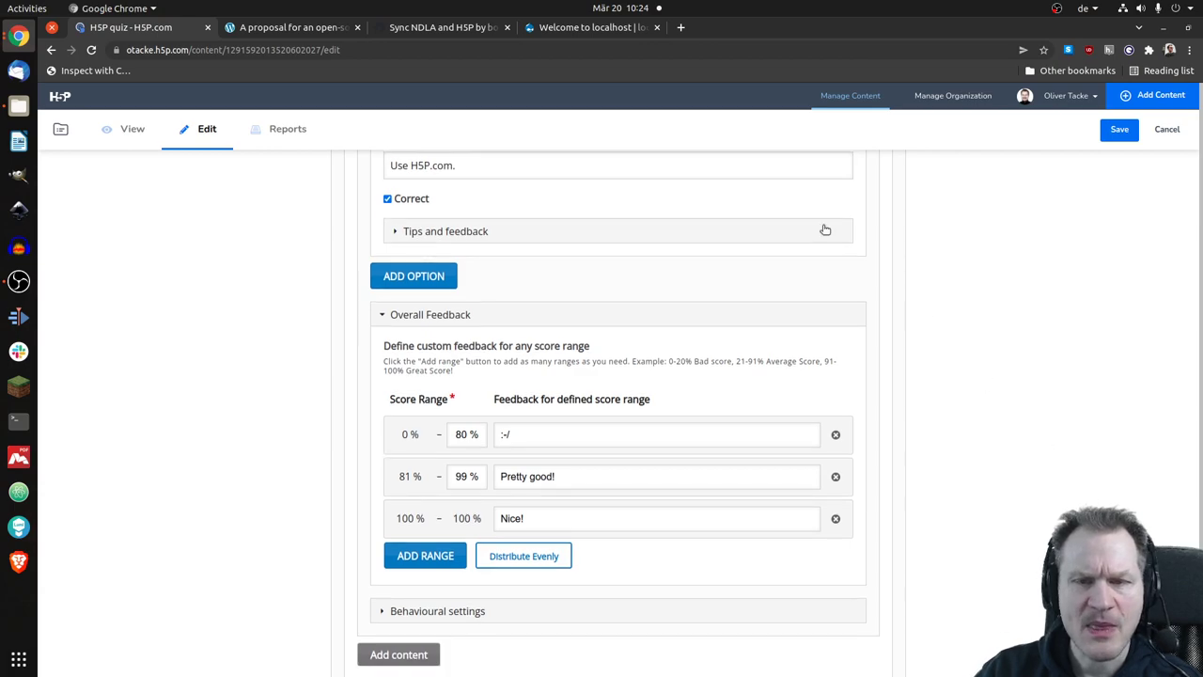
pyautogui.scroll(-5, 317, 322)
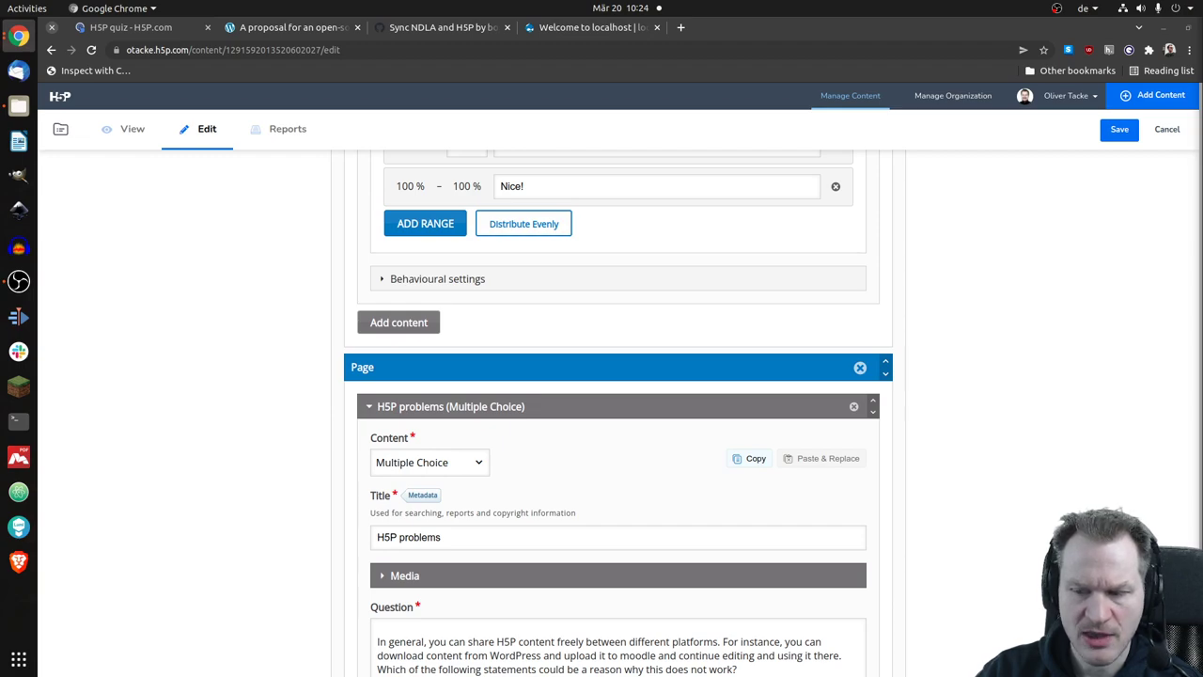
pyautogui.scroll(1, 941, 401)
pyautogui.scroll(-11, 942, 376)
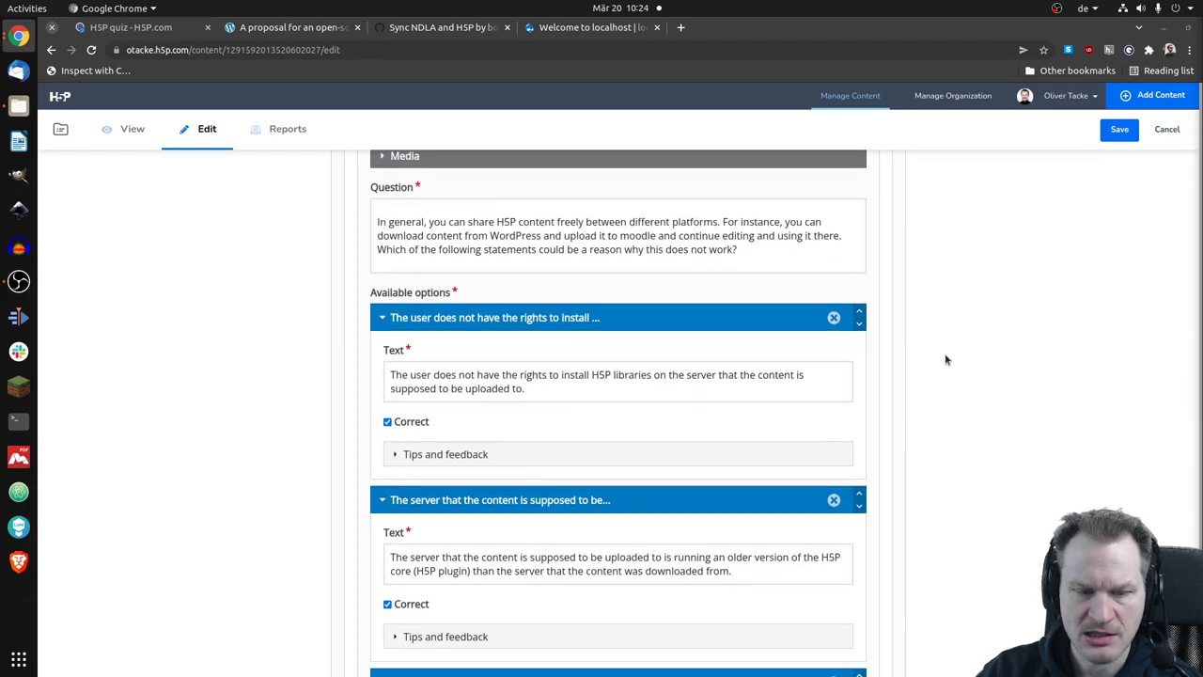
pyautogui.scroll(-12, 946, 355)
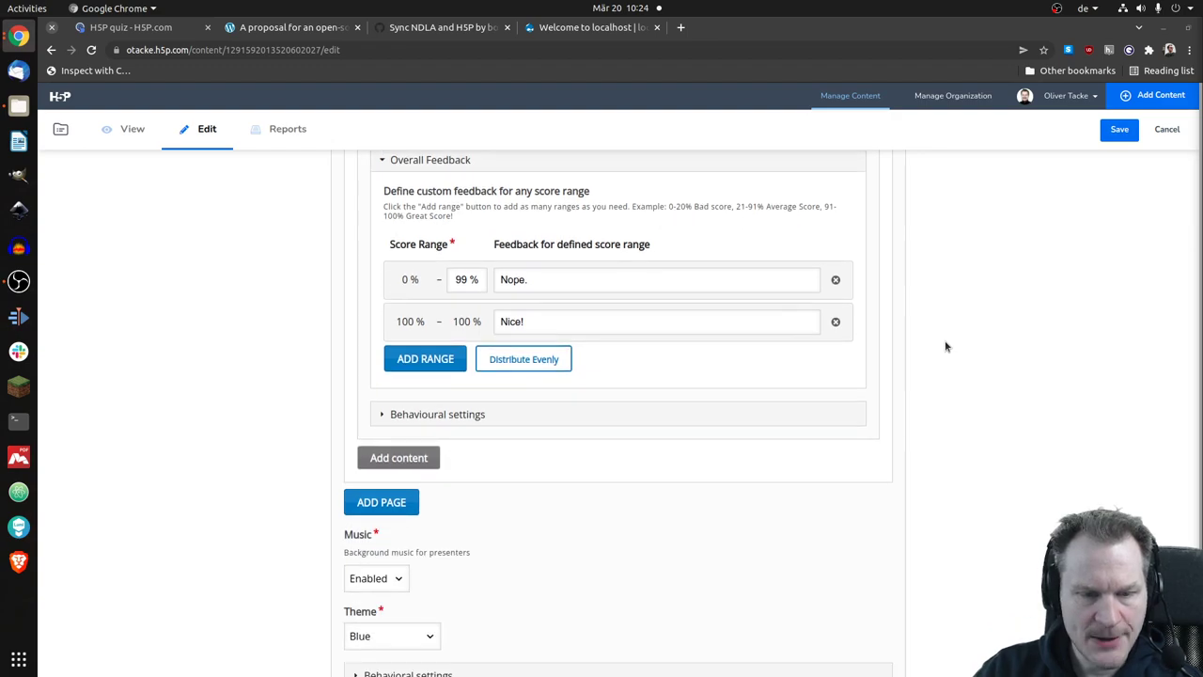
pyautogui.scroll(-1, 531, 476)
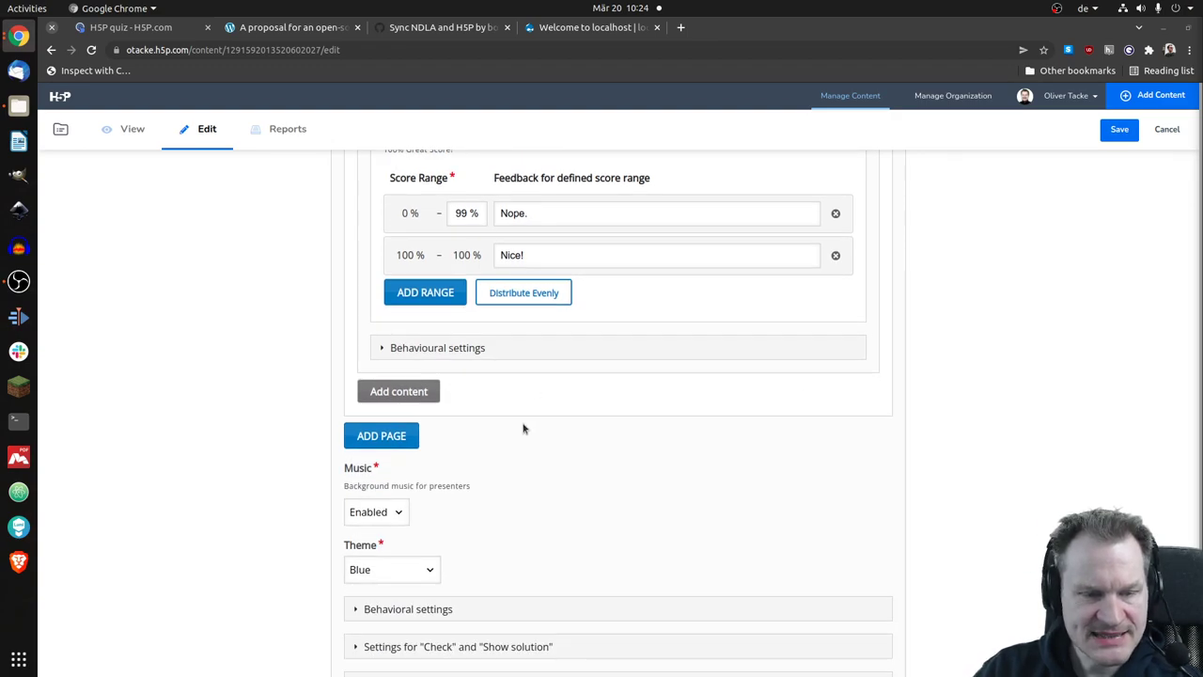
pyautogui.scroll(-2, 524, 424)
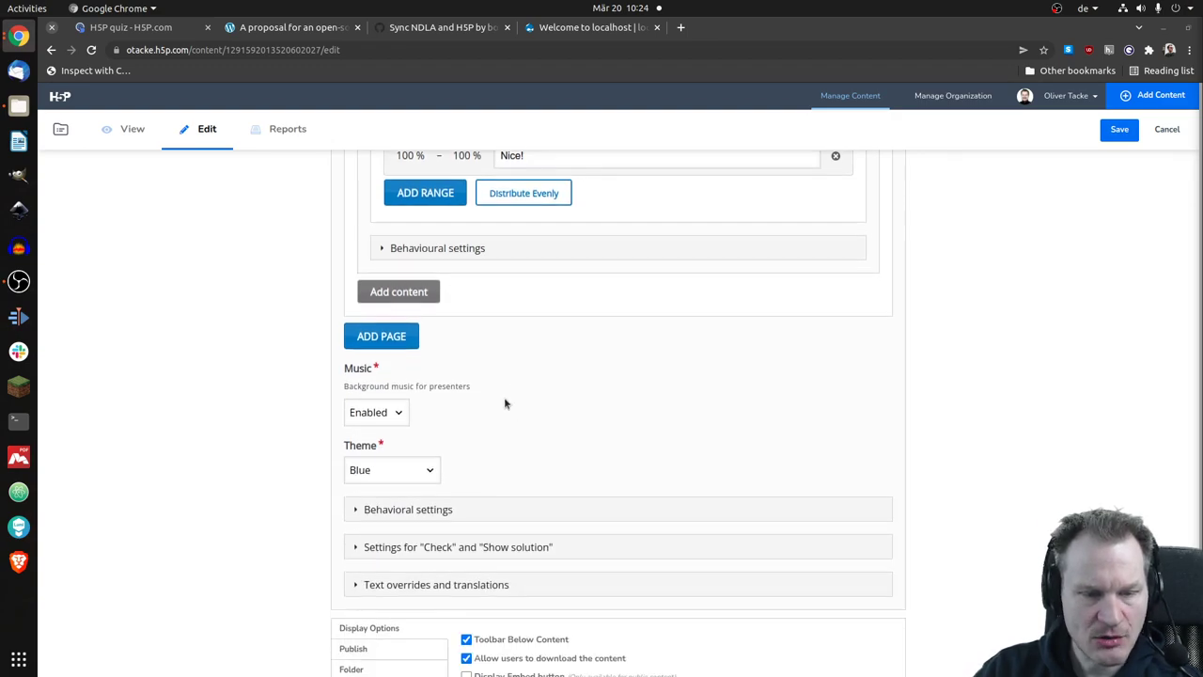
# Add a new page at the end of the quiz and check which content types it can hold.
pyautogui.click(404, 340)
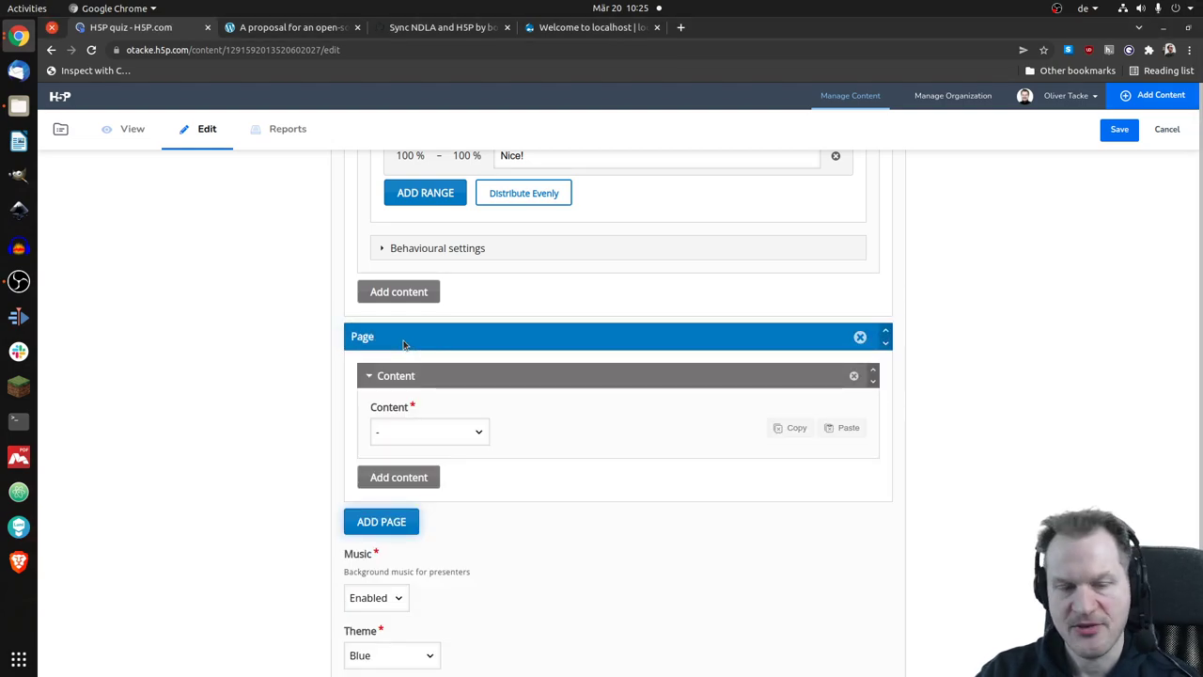
pyautogui.click(480, 435)
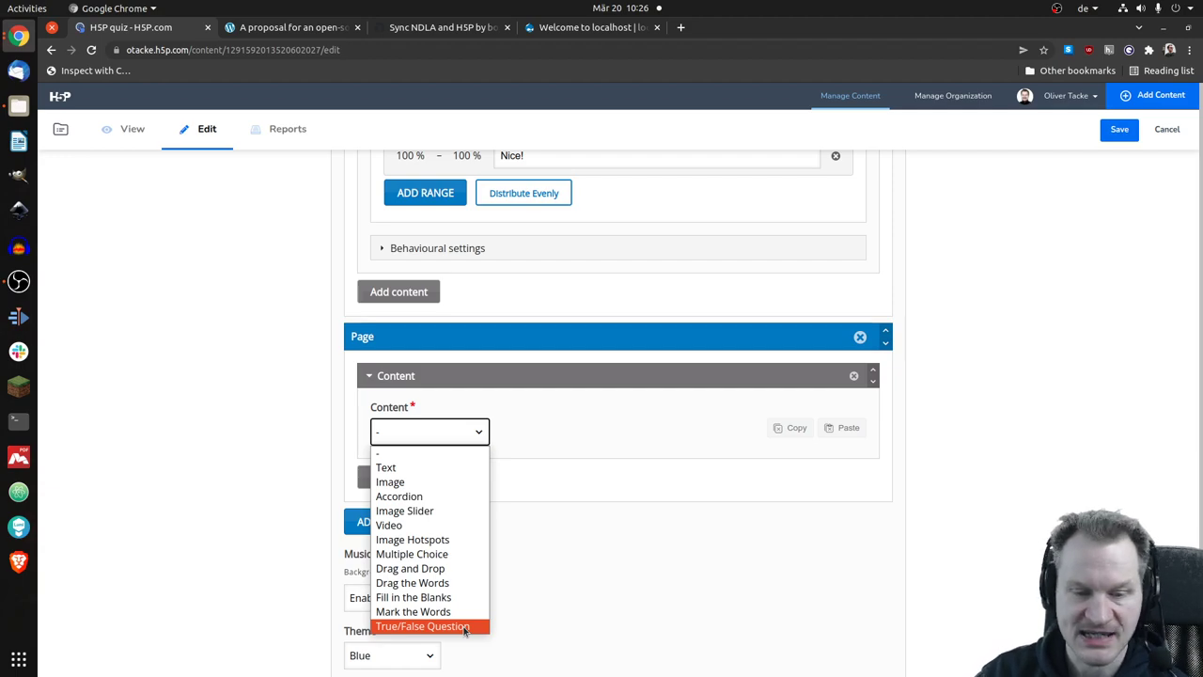
pyautogui.click(673, 537)
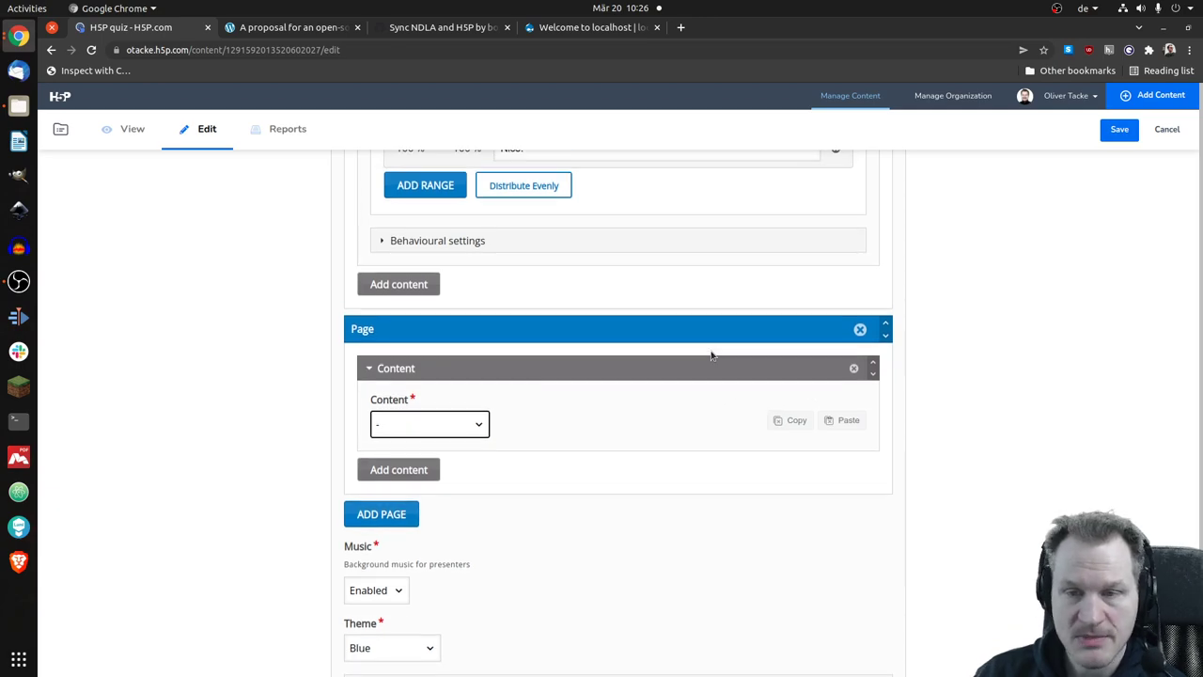
# Copy the "H5P problems" multiple-choice question and paste it as the content of the new last page.
pyautogui.scroll(10, 851, 305)
pyautogui.scroll(10, 845, 309)
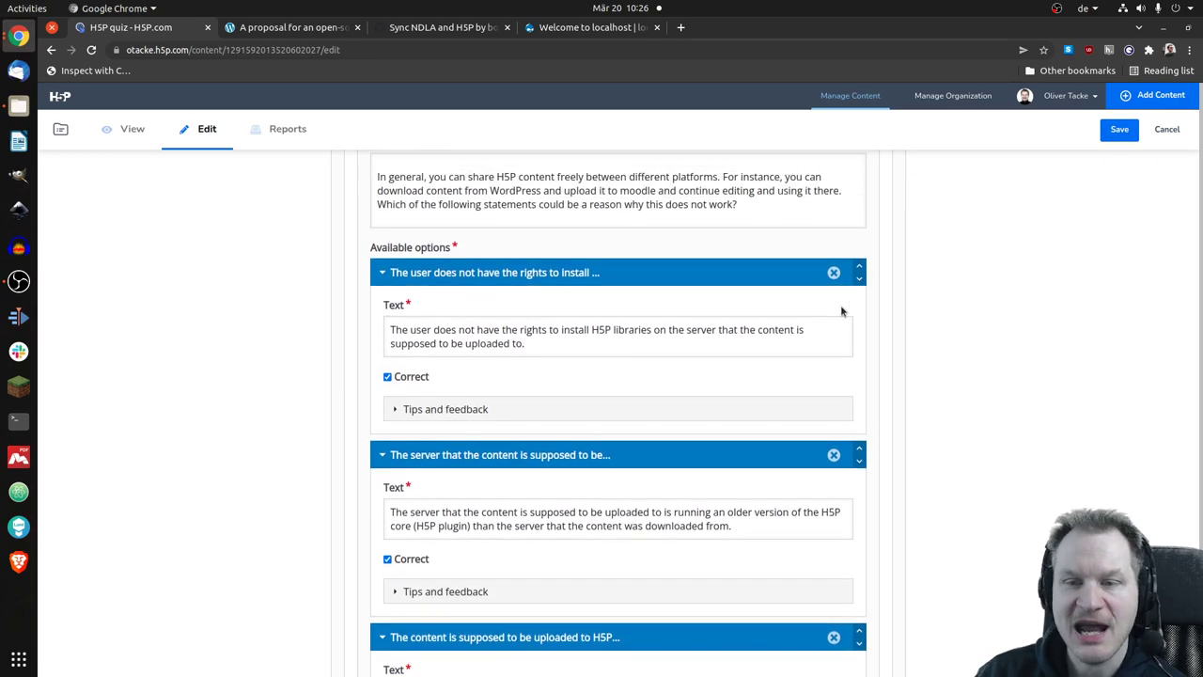
pyautogui.click(756, 397)
pyautogui.scroll(-15, 1040, 384)
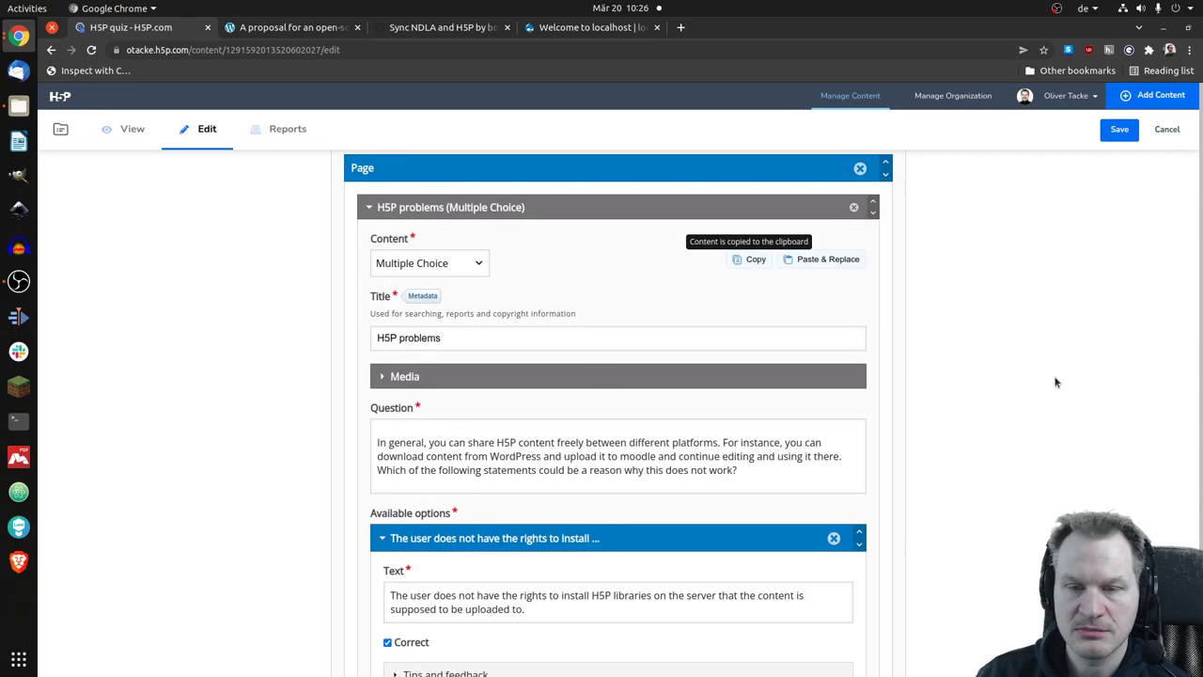
pyautogui.scroll(-5, 1053, 382)
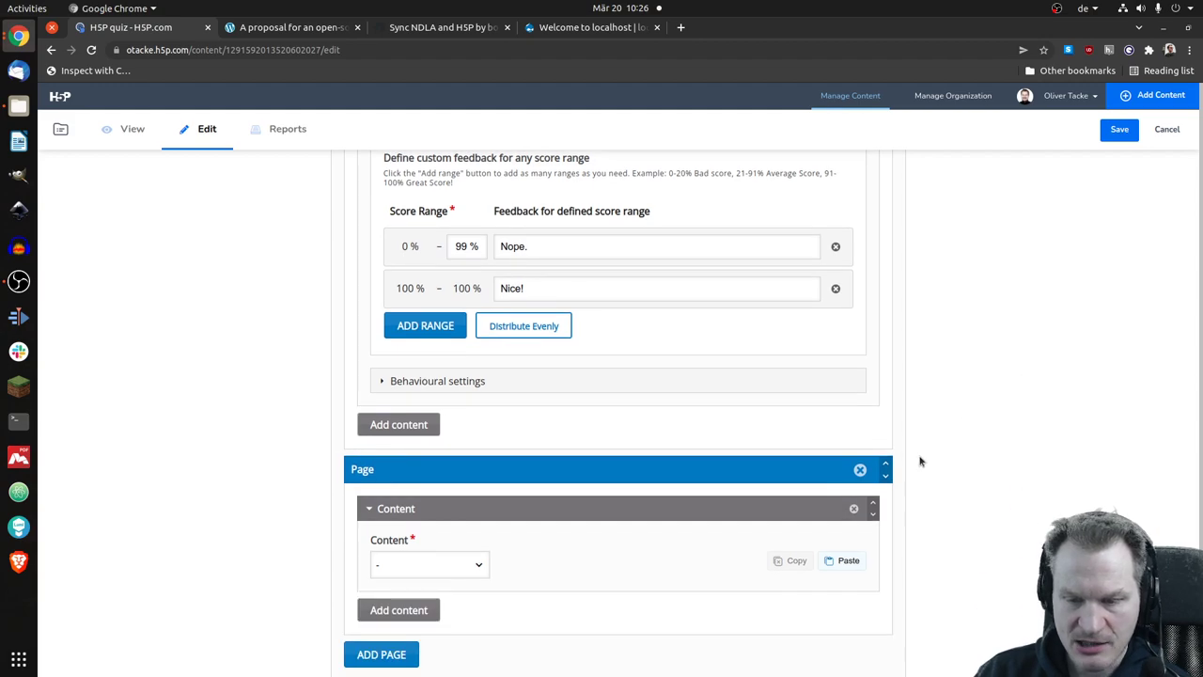
pyautogui.click(842, 561)
pyautogui.scroll(-5, 967, 331)
pyautogui.scroll(-7, 970, 315)
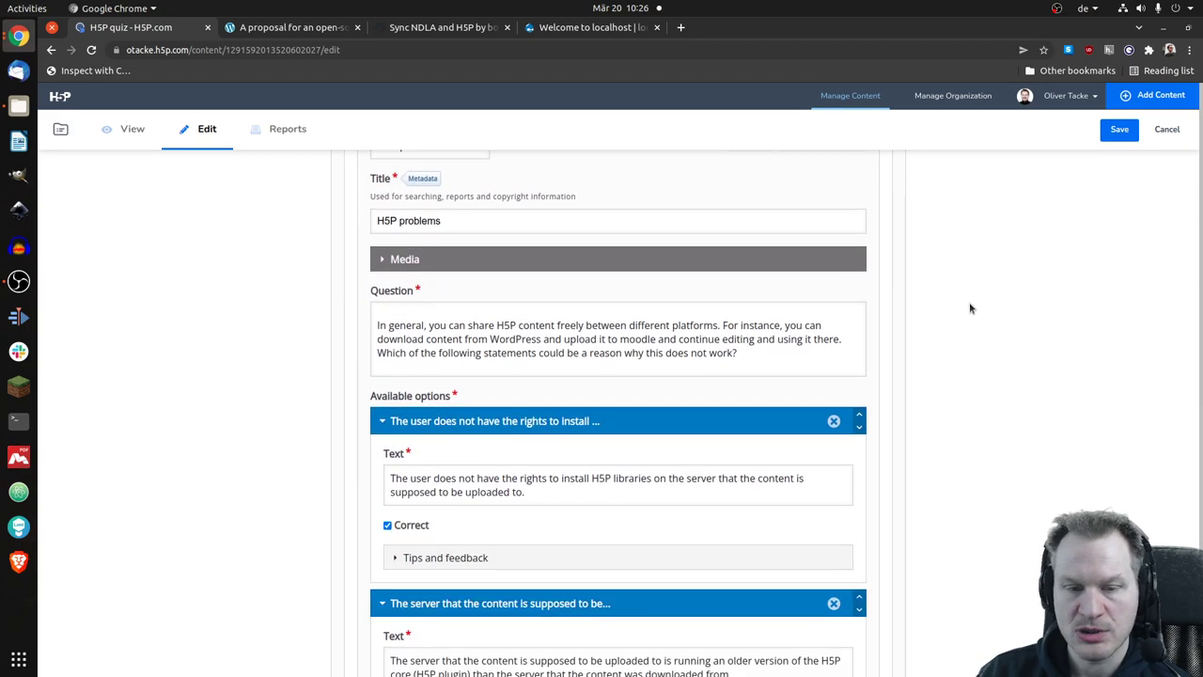
pyautogui.scroll(-5, 971, 308)
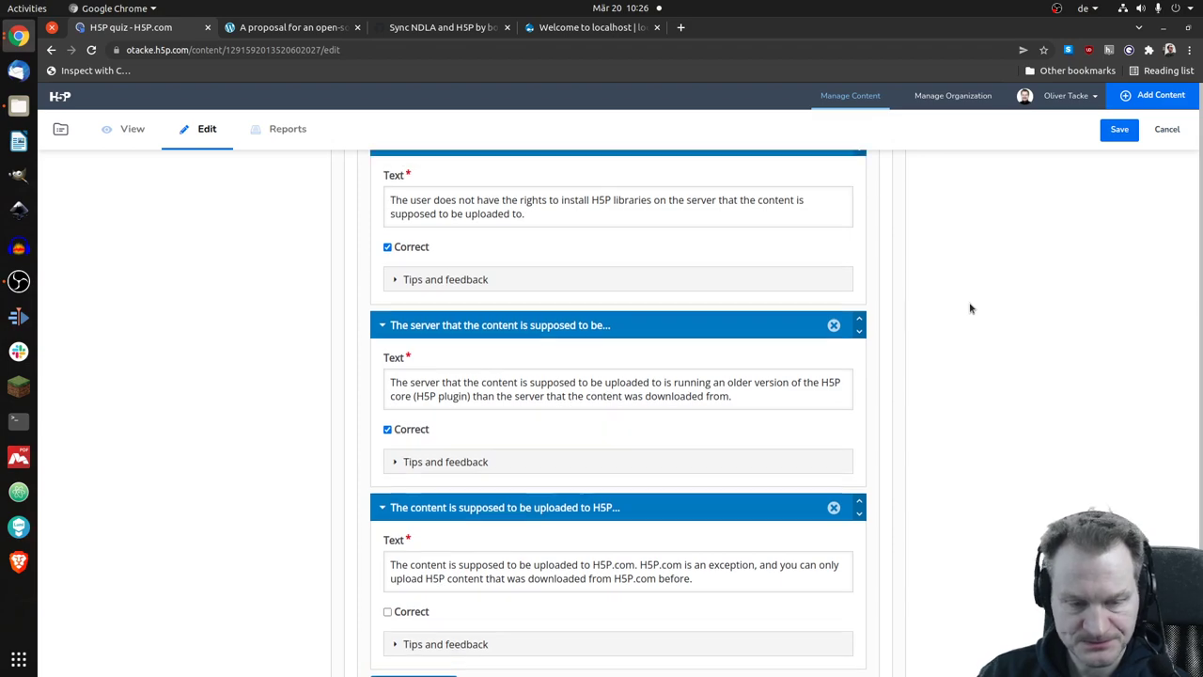
# Disable the presenters' background music and set the quiz theme to Green.
pyautogui.scroll(-6, 973, 308)
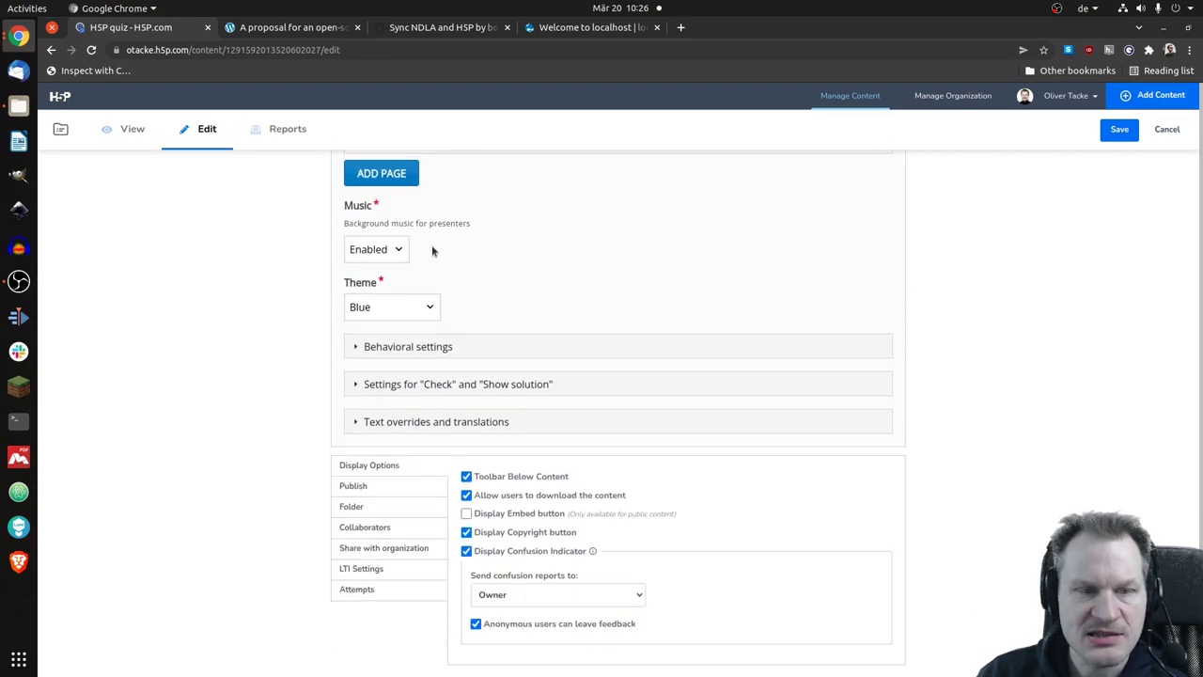
pyautogui.click(401, 251)
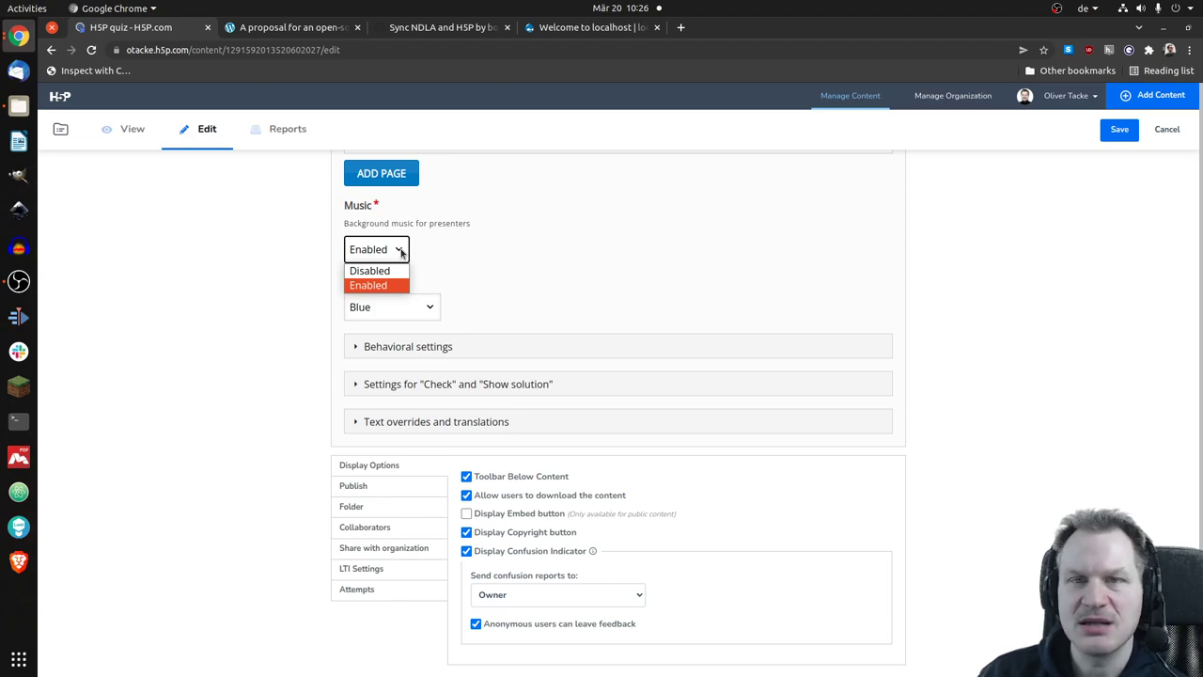
pyautogui.click(397, 271)
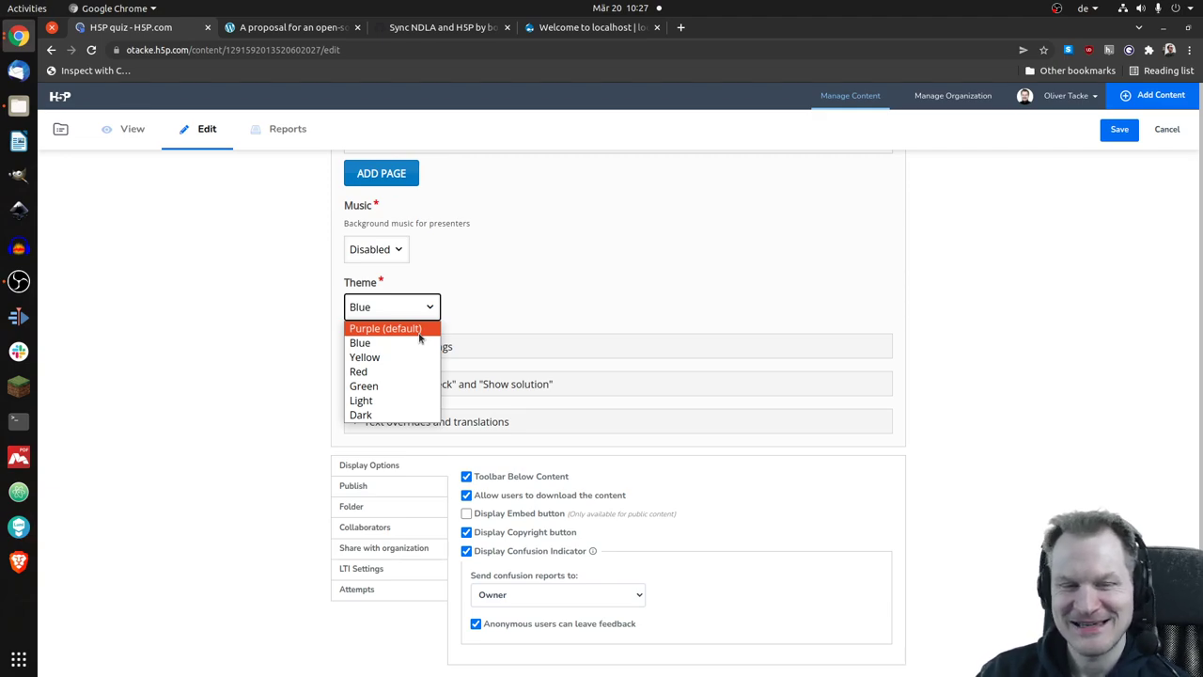
pyautogui.click(390, 386)
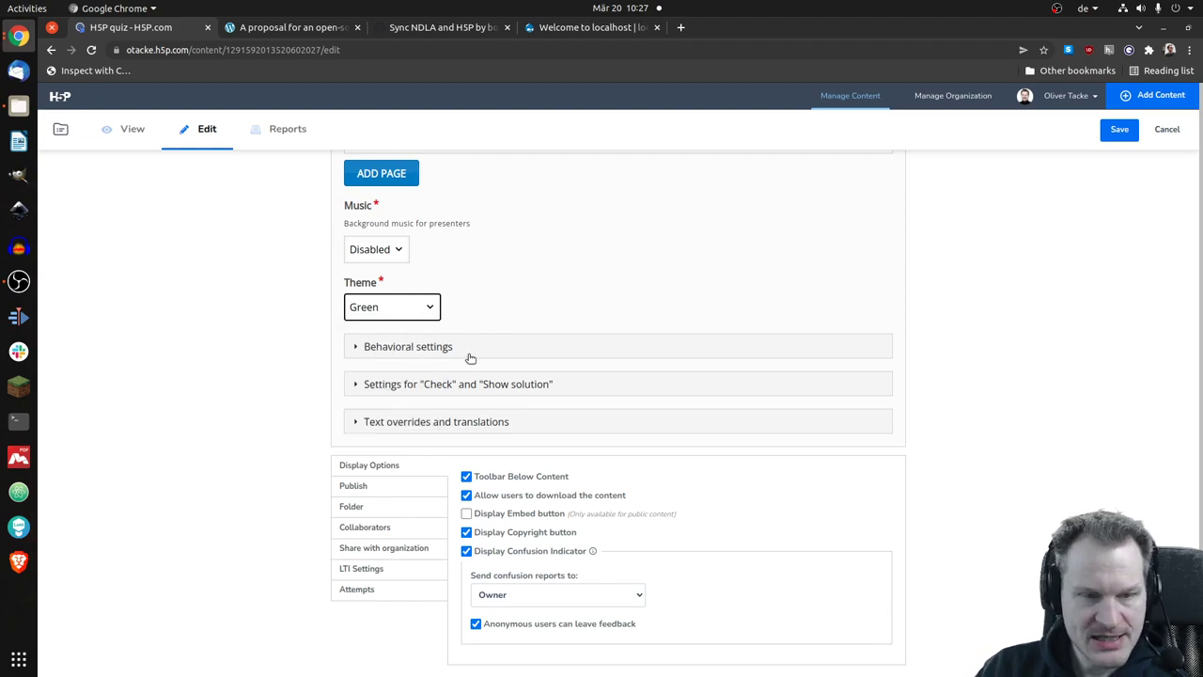
# In the behavioral settings, disallow navigating freely back and forth and turn on the confirmation display before submitting.
pyautogui.click(435, 347)
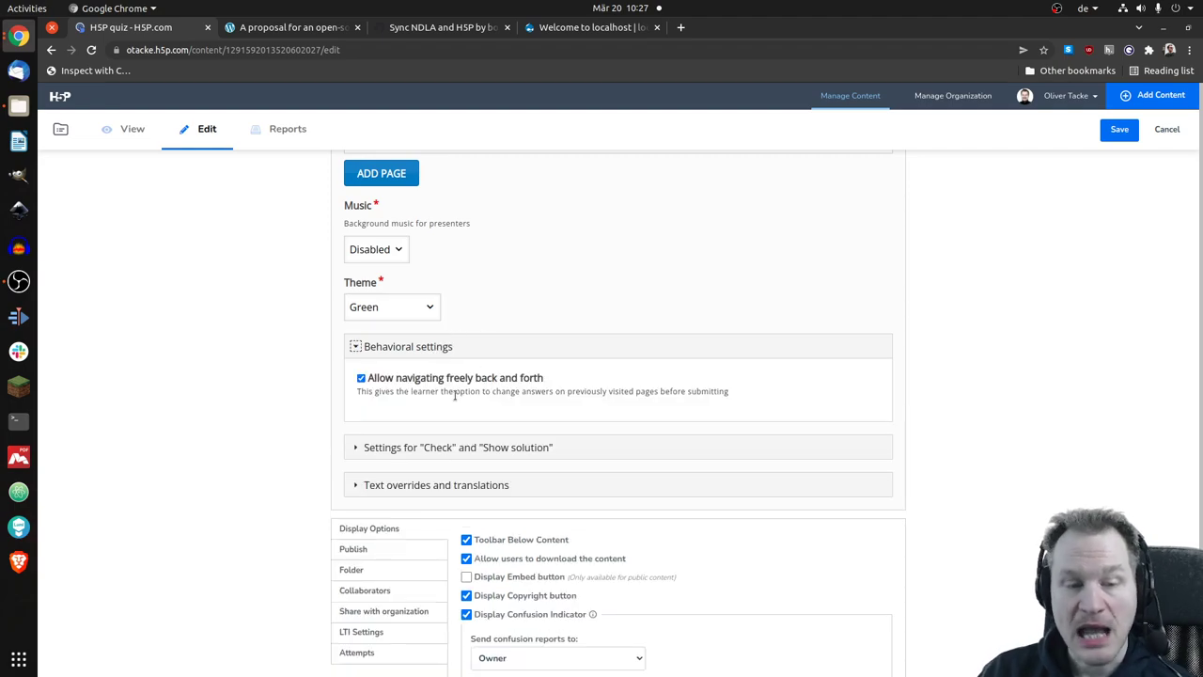
pyautogui.click(361, 379)
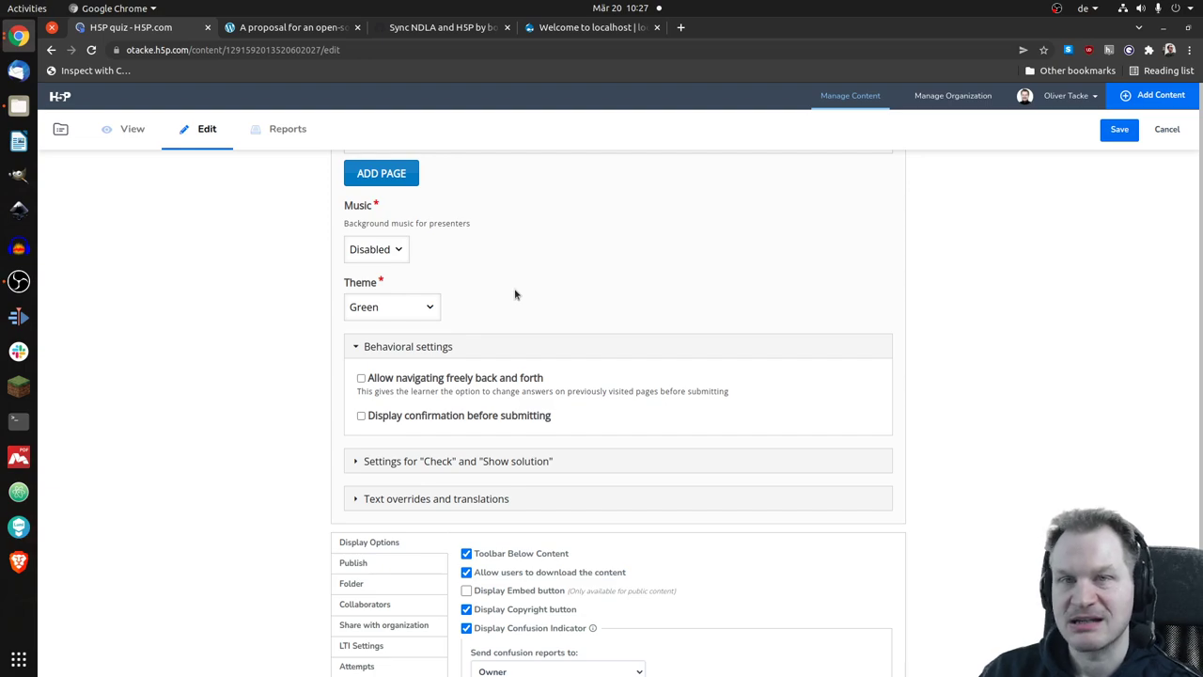
pyautogui.click(454, 416)
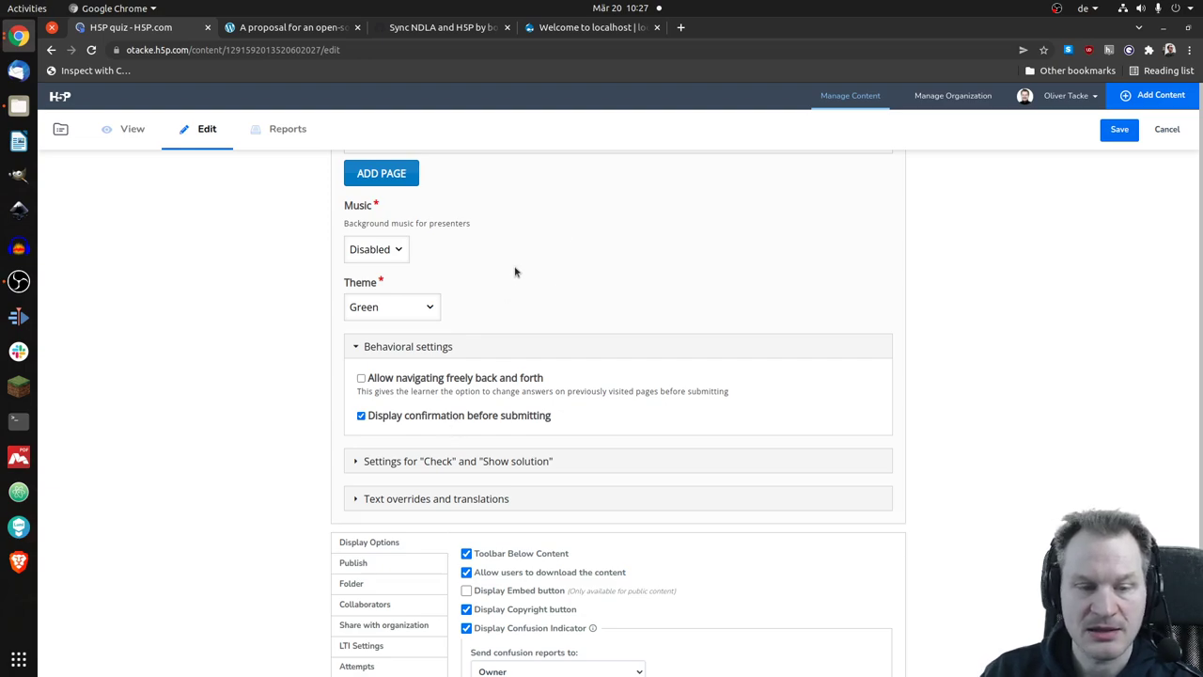
# Show the "Check" buttons for all questions and set the "Show Solution" button override to Enabled.
pyautogui.scroll(-1, 516, 282)
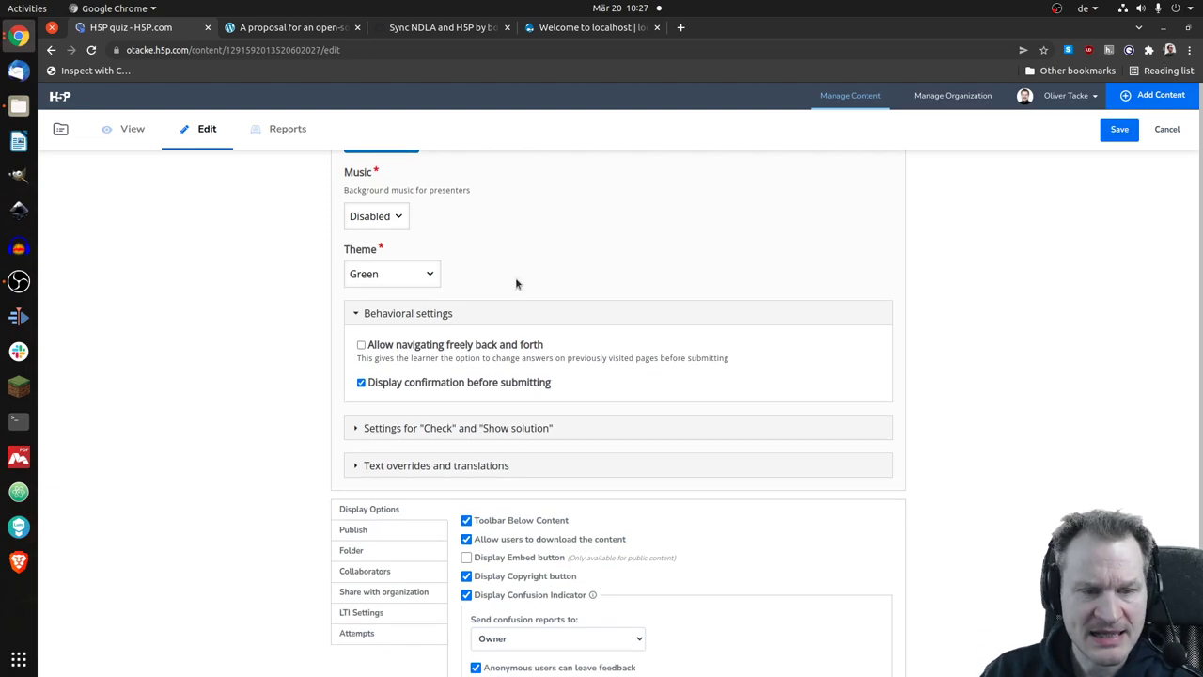
pyautogui.click(532, 430)
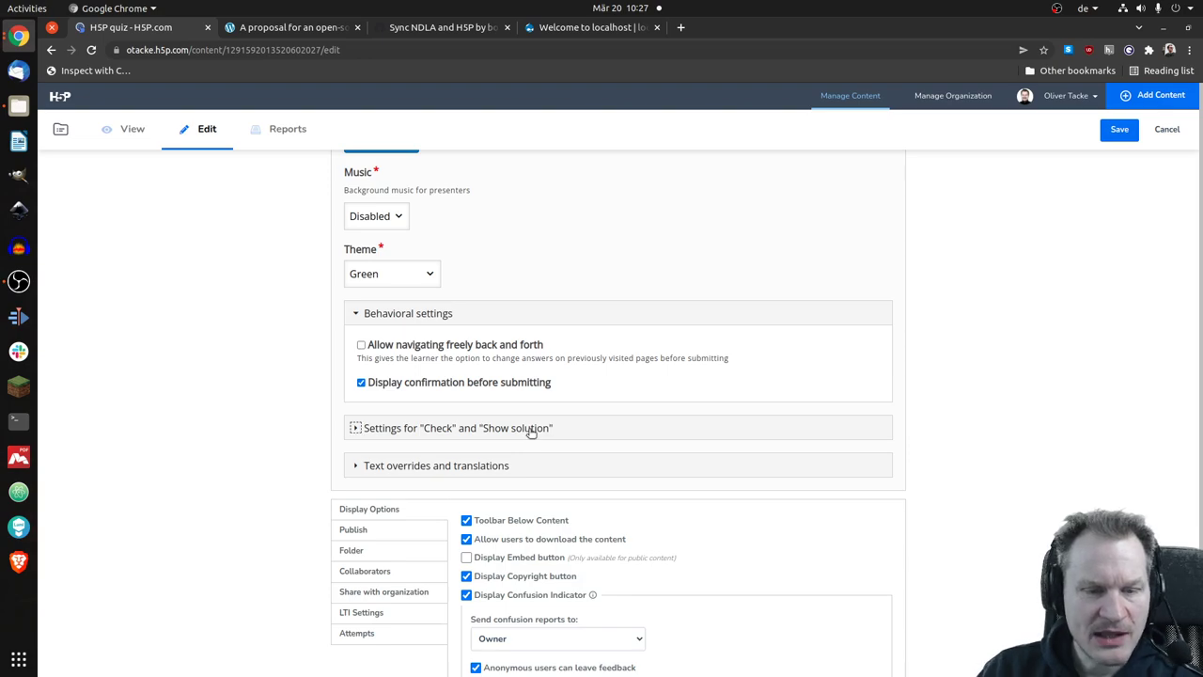
pyautogui.scroll(-2, 311, 411)
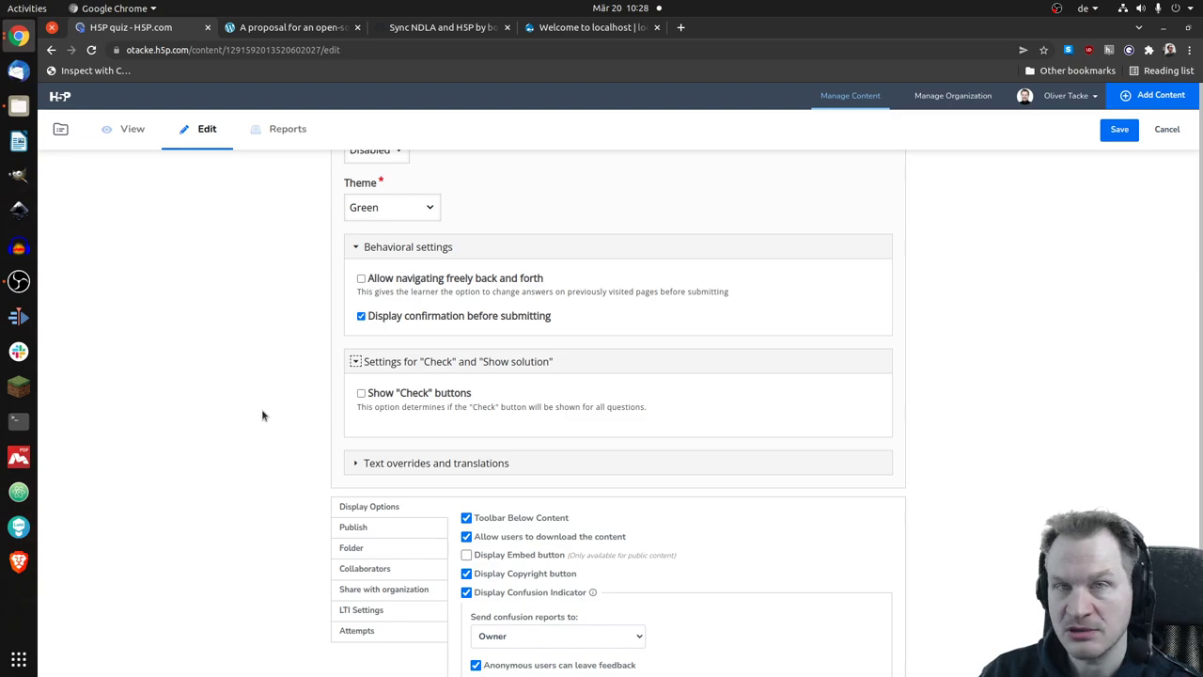
pyautogui.click(361, 392)
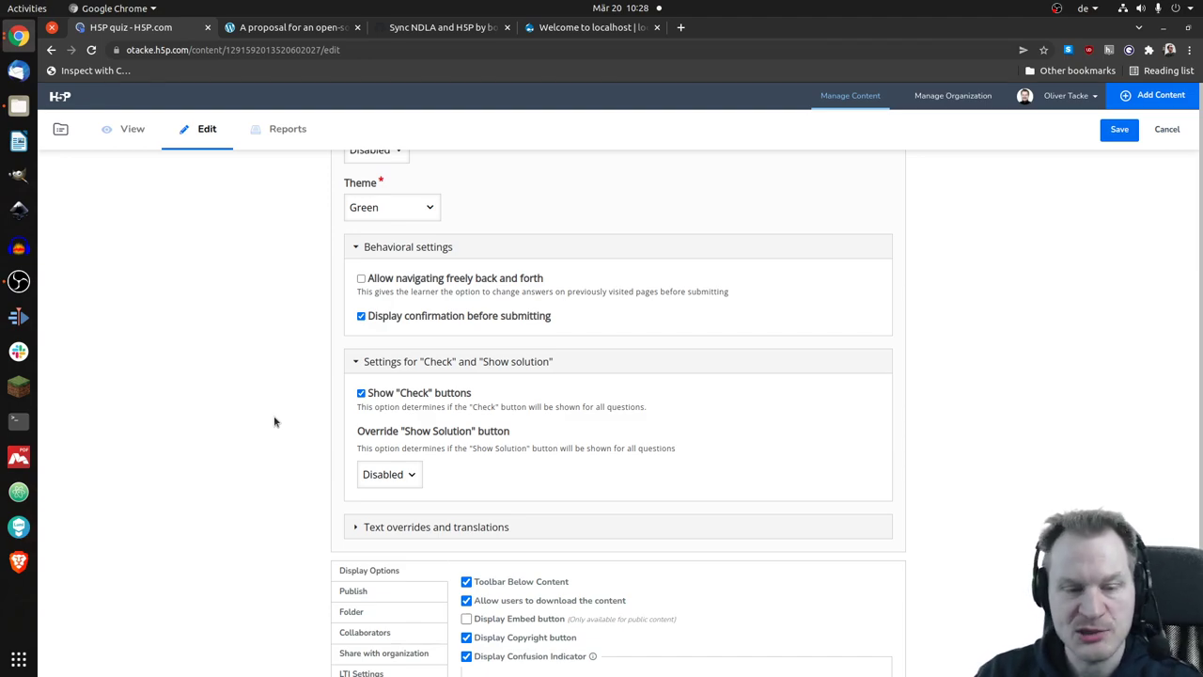
pyautogui.scroll(-1, 484, 470)
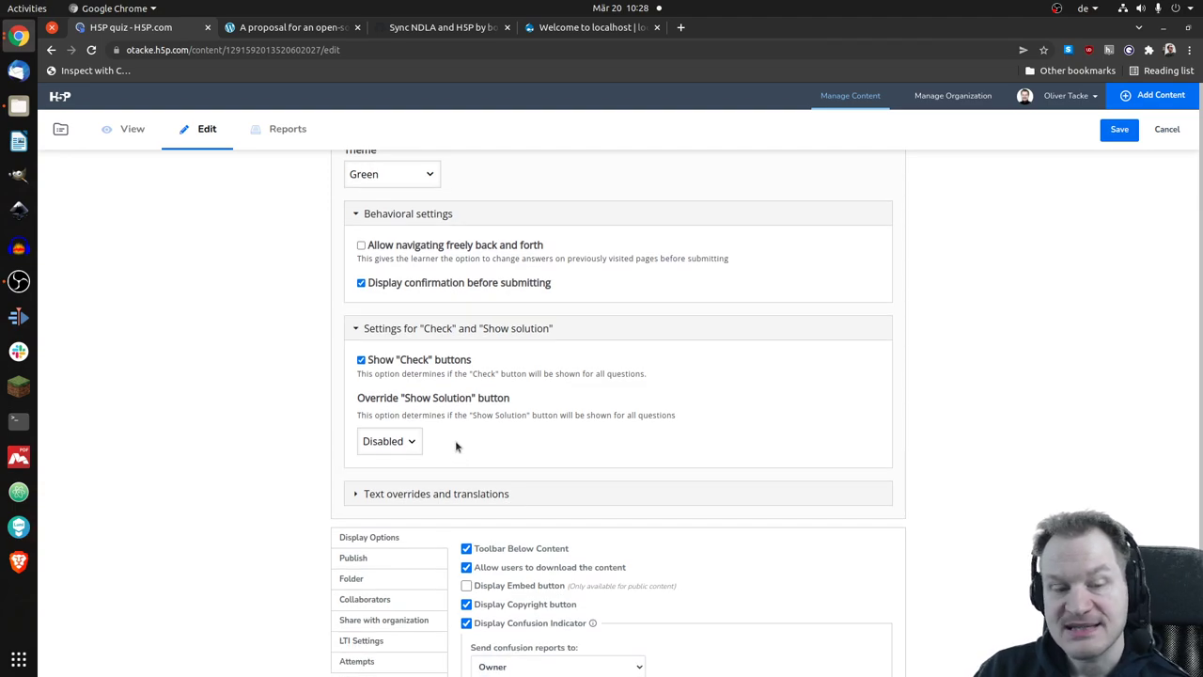
pyautogui.click(411, 444)
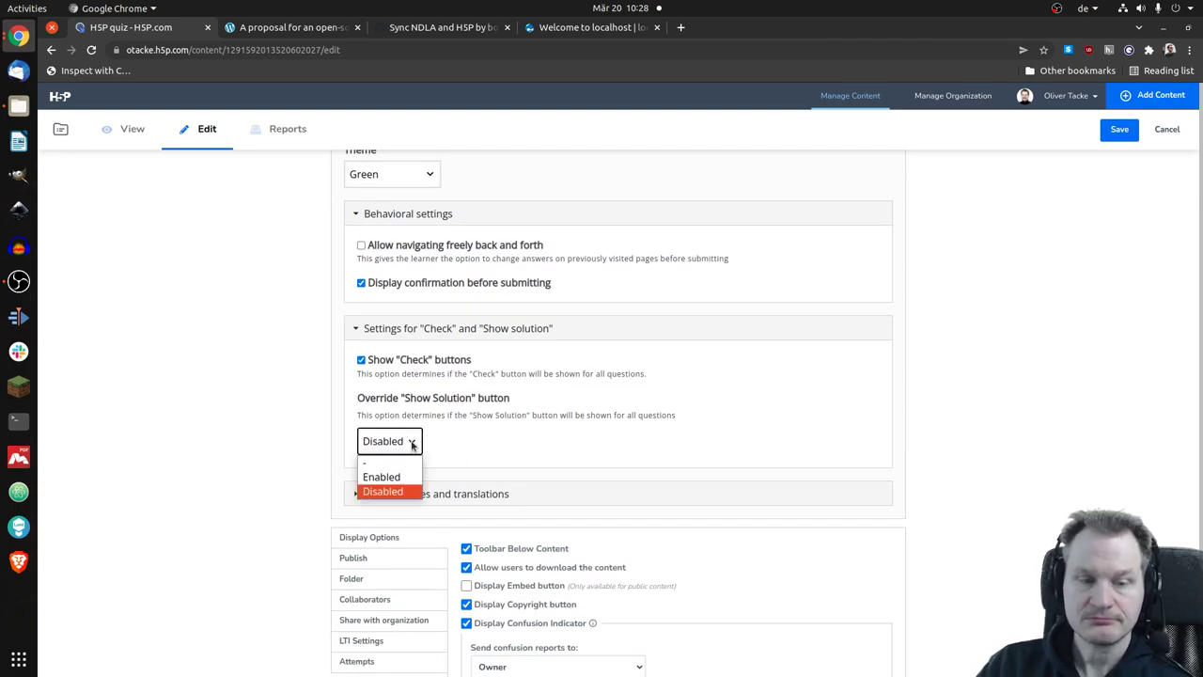
pyautogui.click(403, 478)
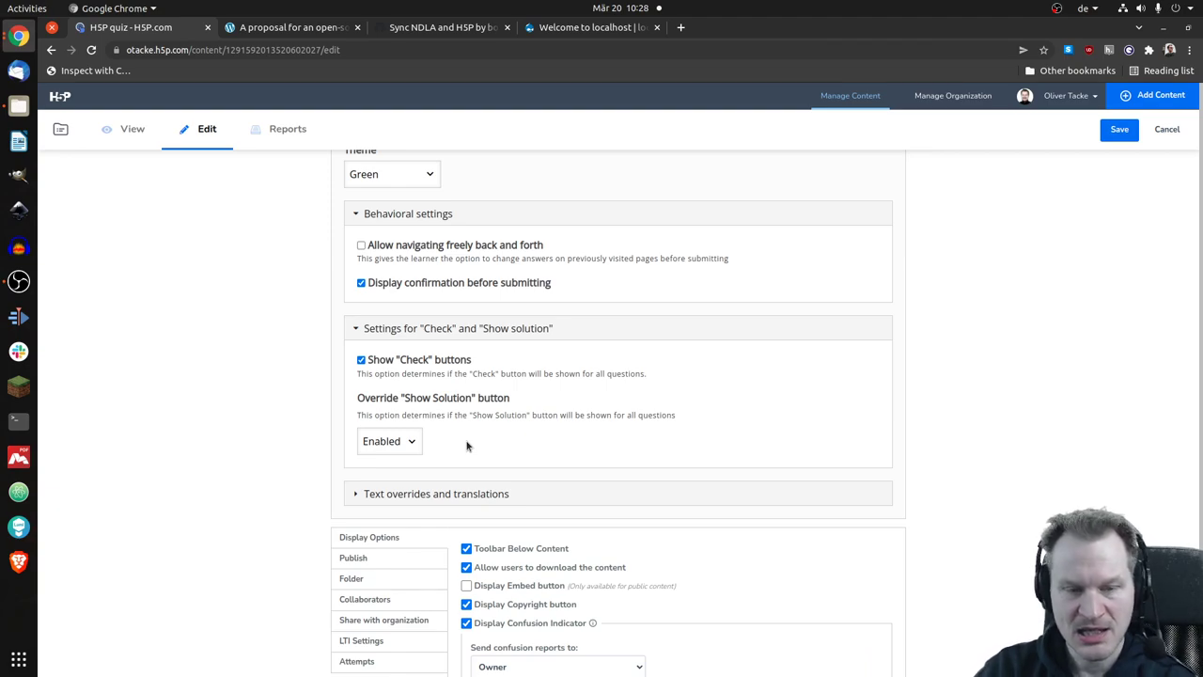
# Try the "Show Solution" button override with the empty "-" option, and set it back to Enabled.
pyautogui.click(416, 448)
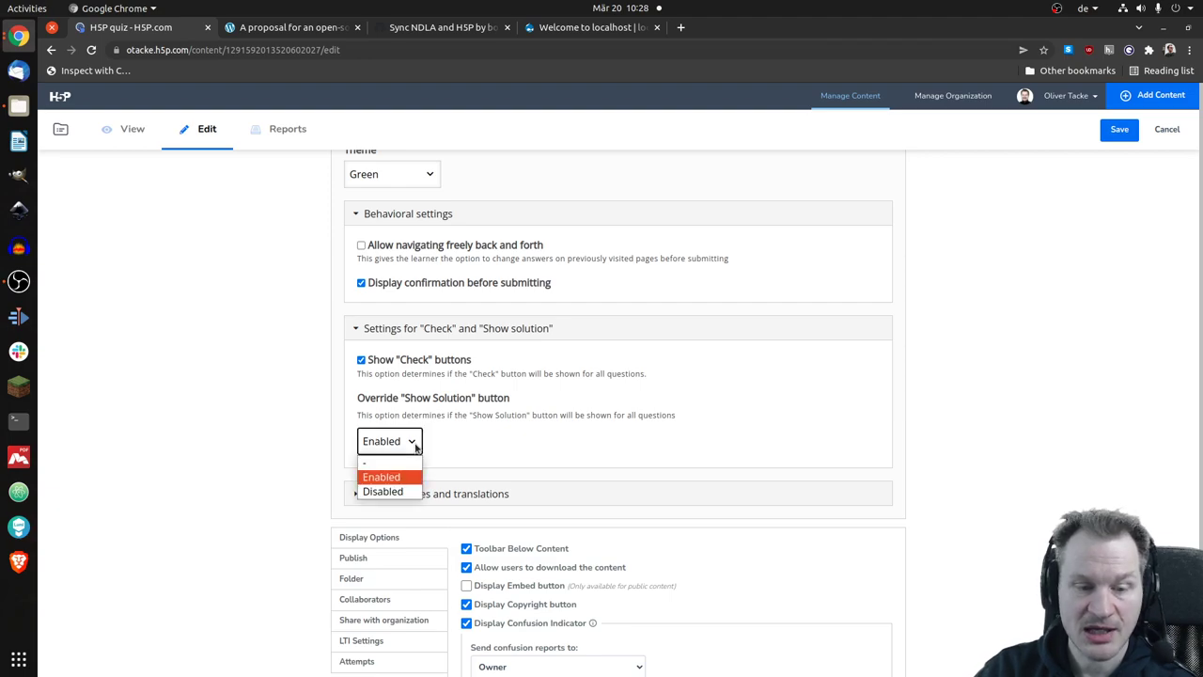
pyautogui.click(416, 448)
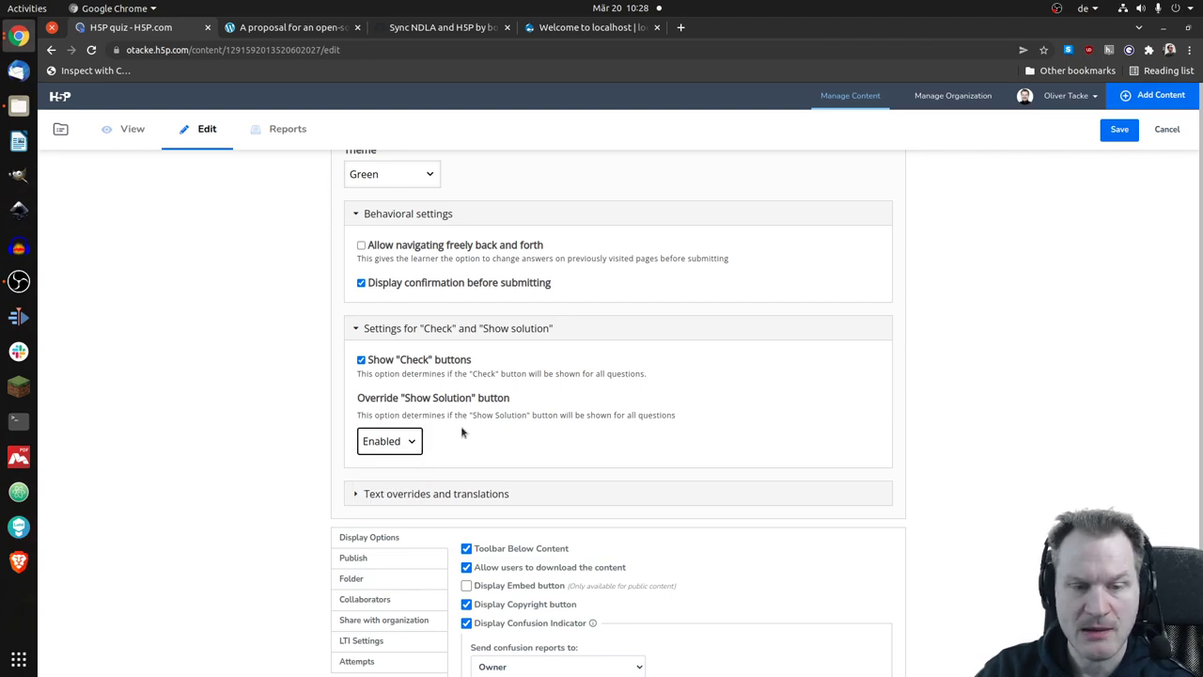
pyautogui.click(412, 441)
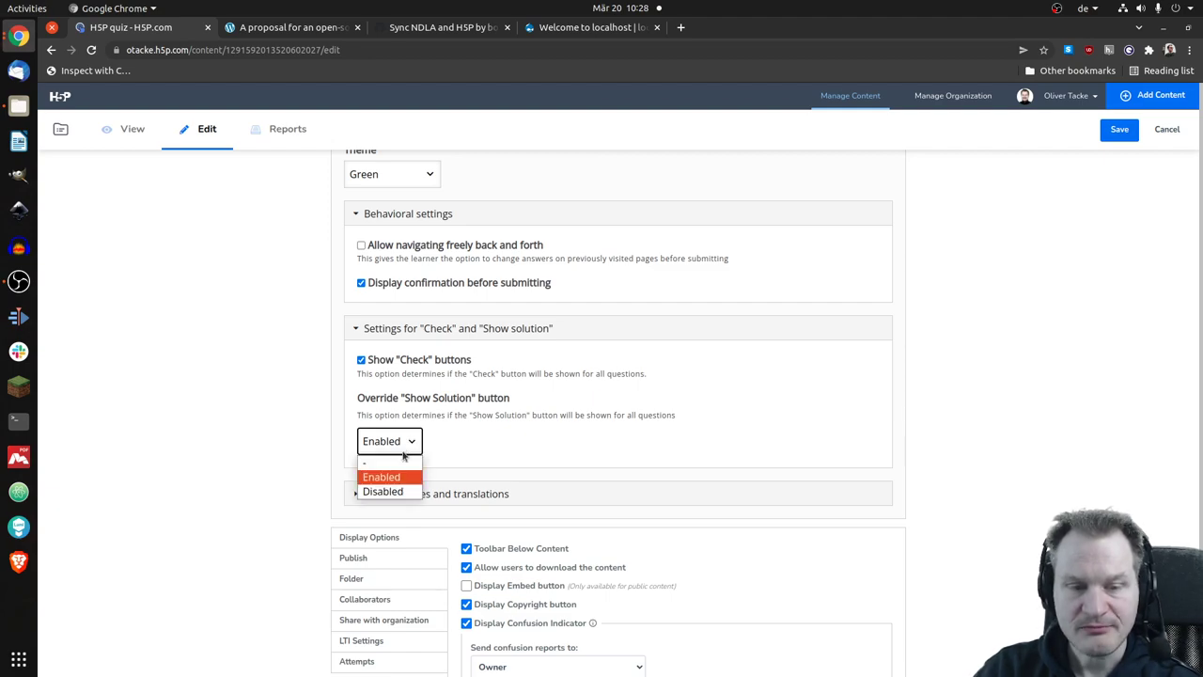
pyautogui.click(401, 462)
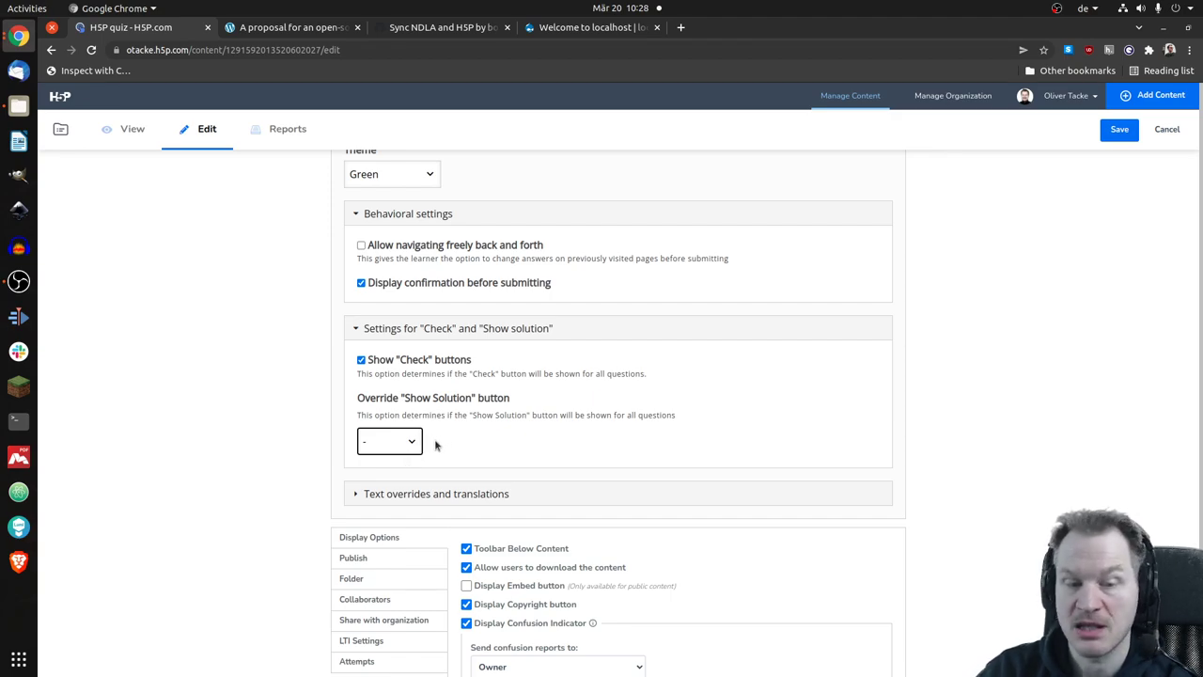
pyautogui.click(416, 439)
pyautogui.click(401, 476)
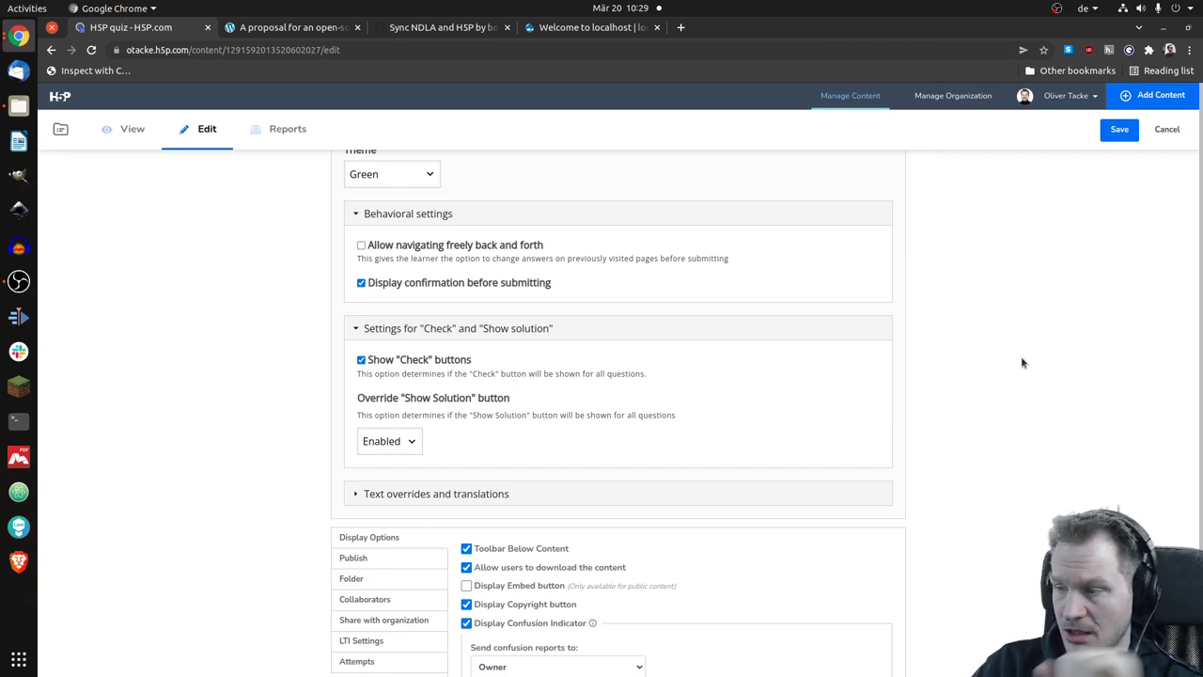
# Save the quiz changes and open the side-by-side preview of the student and presenter views.
pyautogui.click(1119, 129)
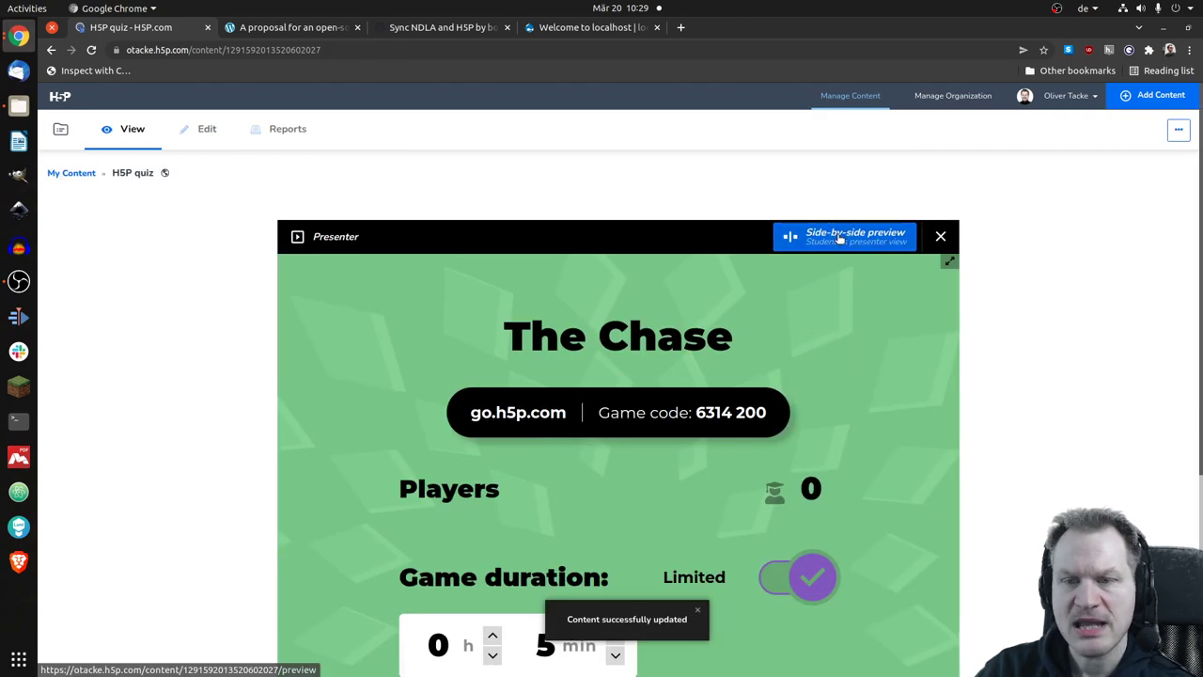
pyautogui.click(831, 239)
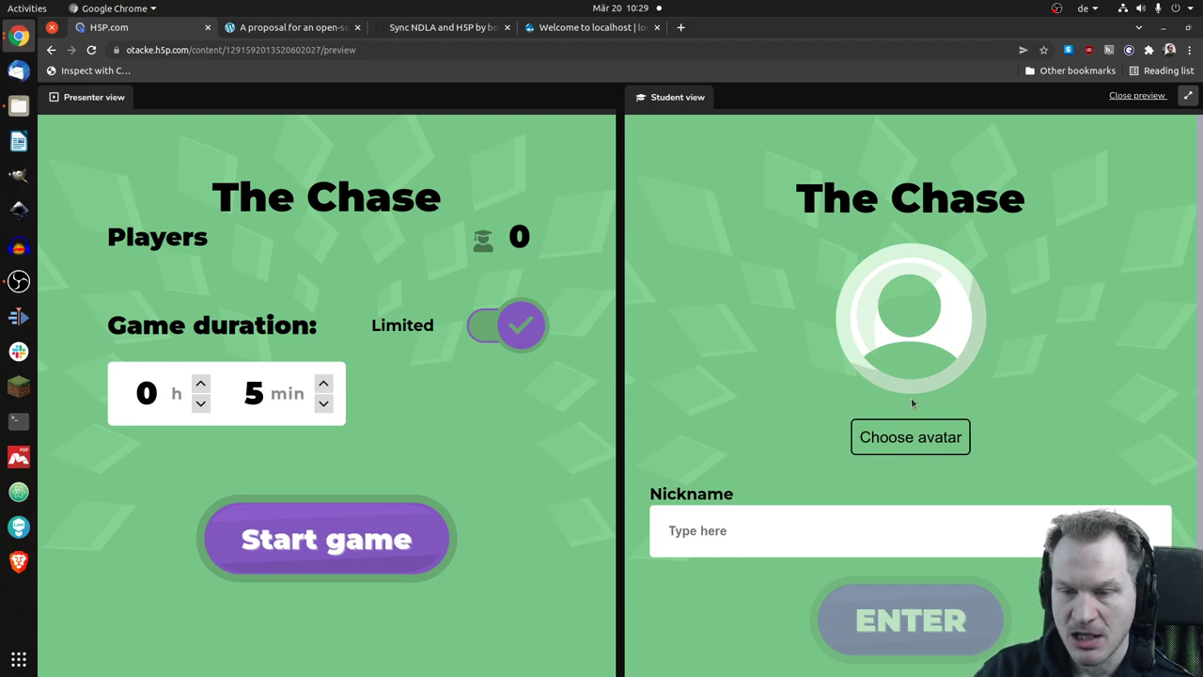
# Join the game in the student view with a dark-haired avatar and the nickname Foo, and start it as presenter.
pyautogui.click(898, 447)
pyautogui.click(735, 338)
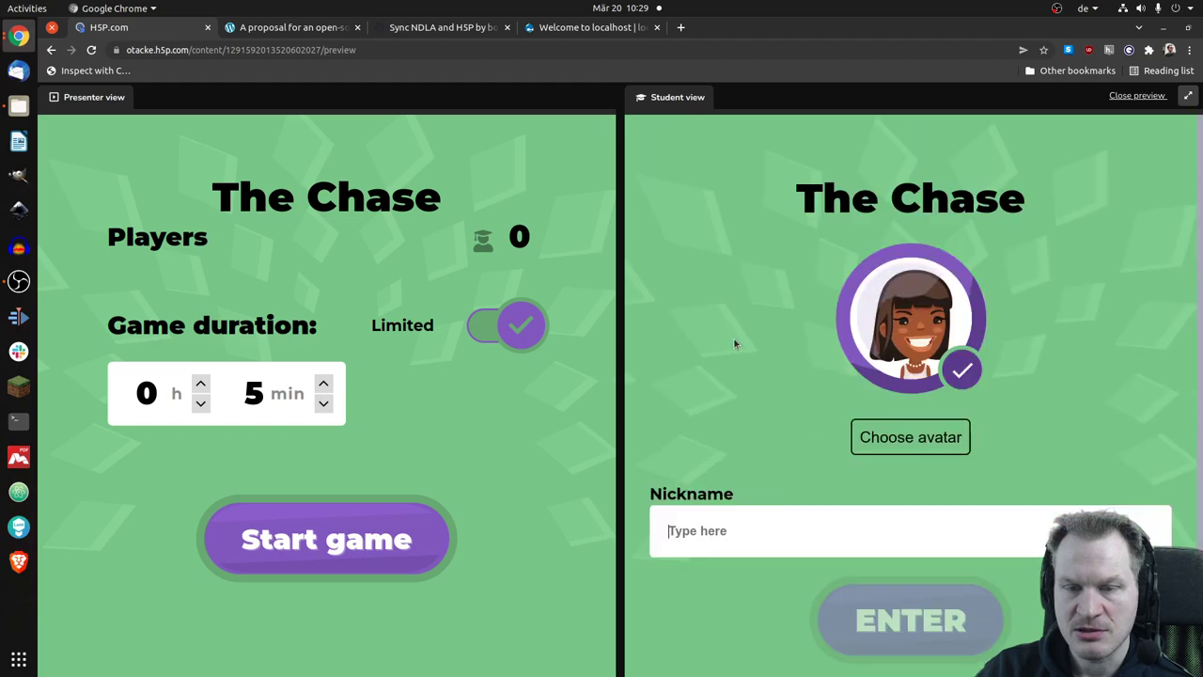
pyautogui.click(778, 544)
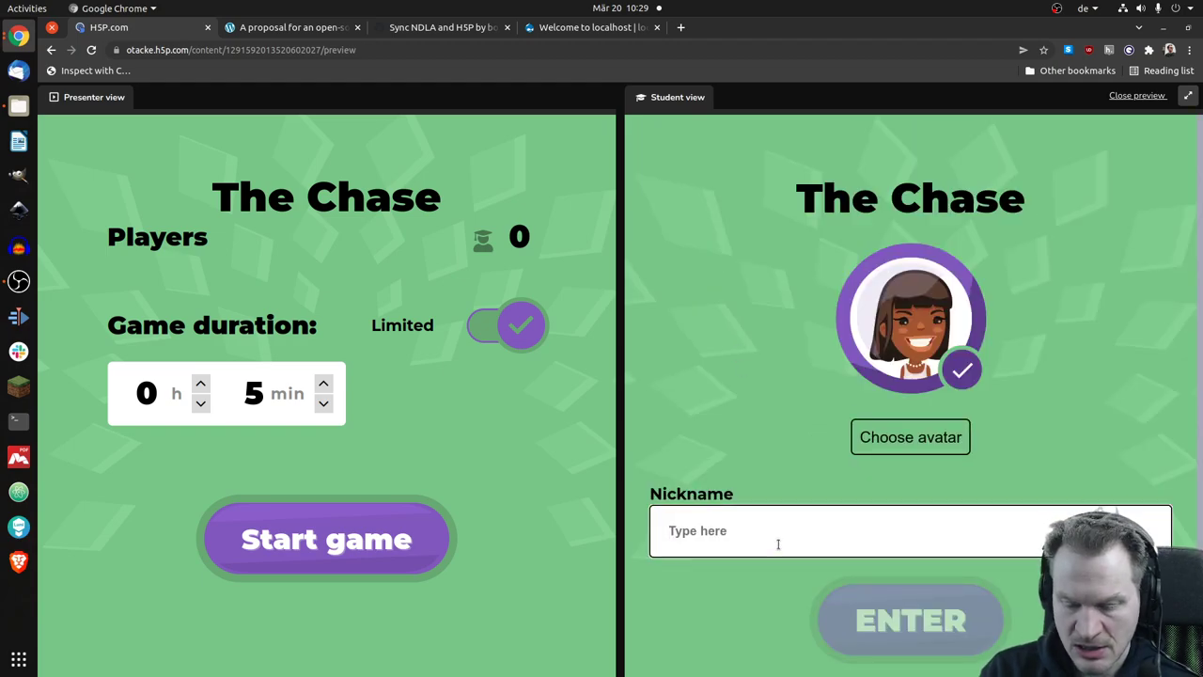
pyautogui.write('Foo')
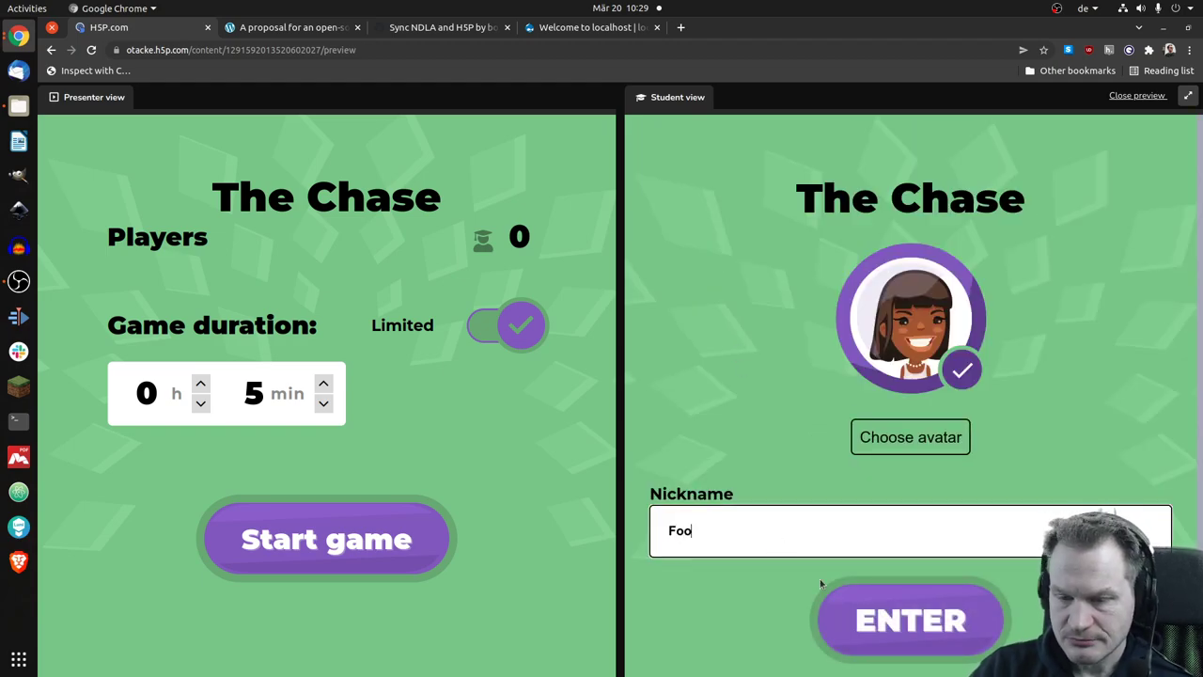
pyautogui.click(905, 633)
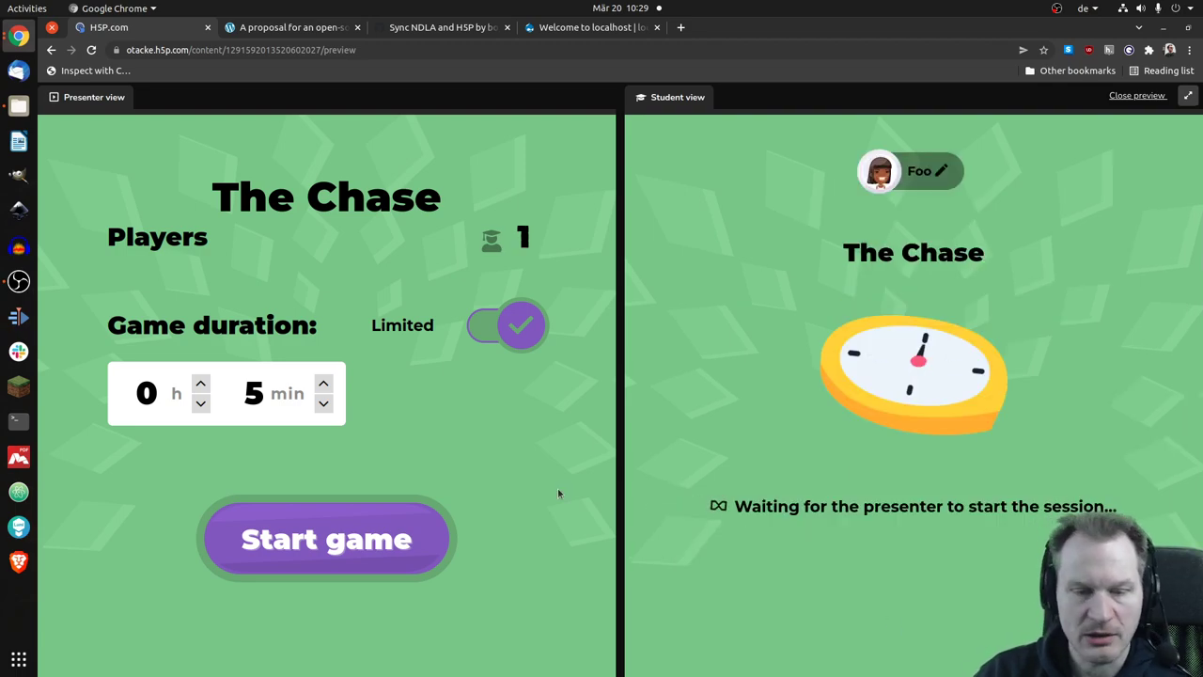
pyautogui.click(353, 538)
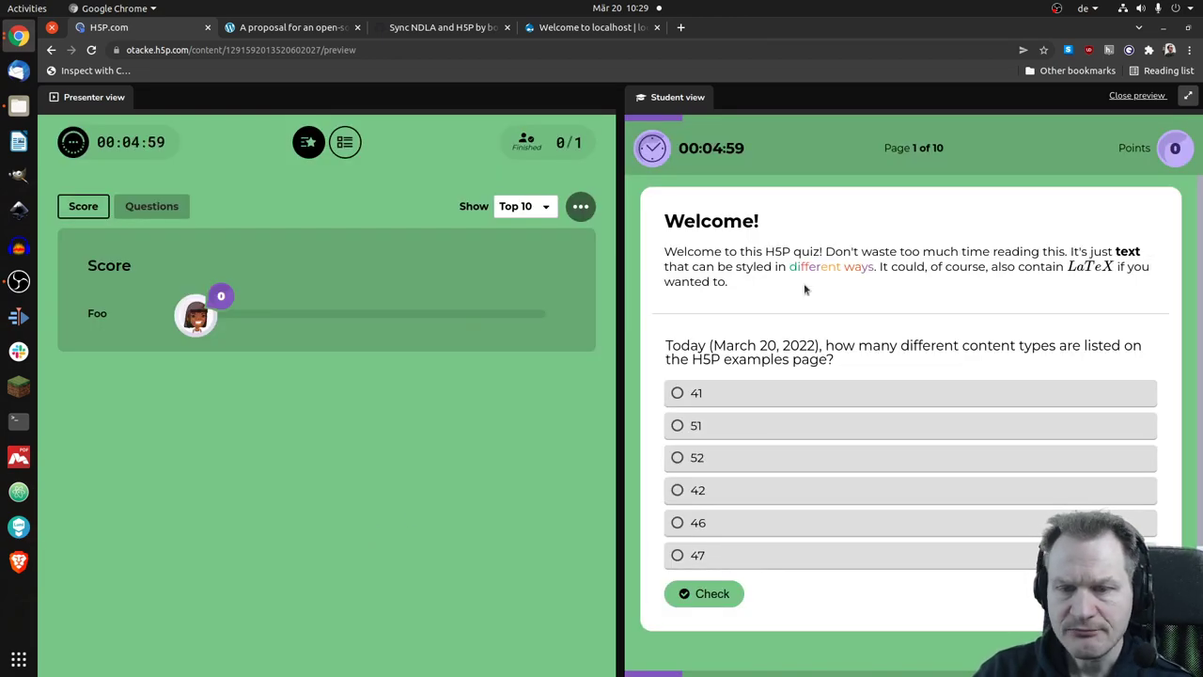
# Answer the content types question on the first page with 51, check the answer and show the solution.
pyautogui.click(727, 460)
pyautogui.click(740, 393)
pyautogui.click(741, 426)
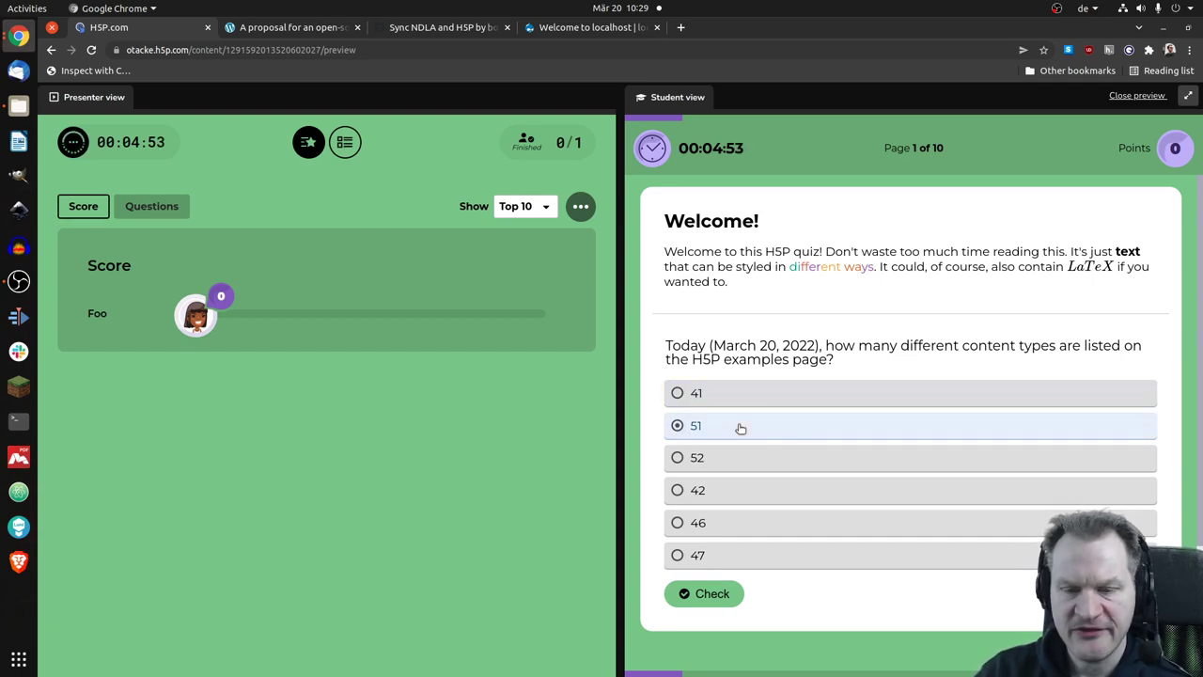
pyautogui.click(728, 596)
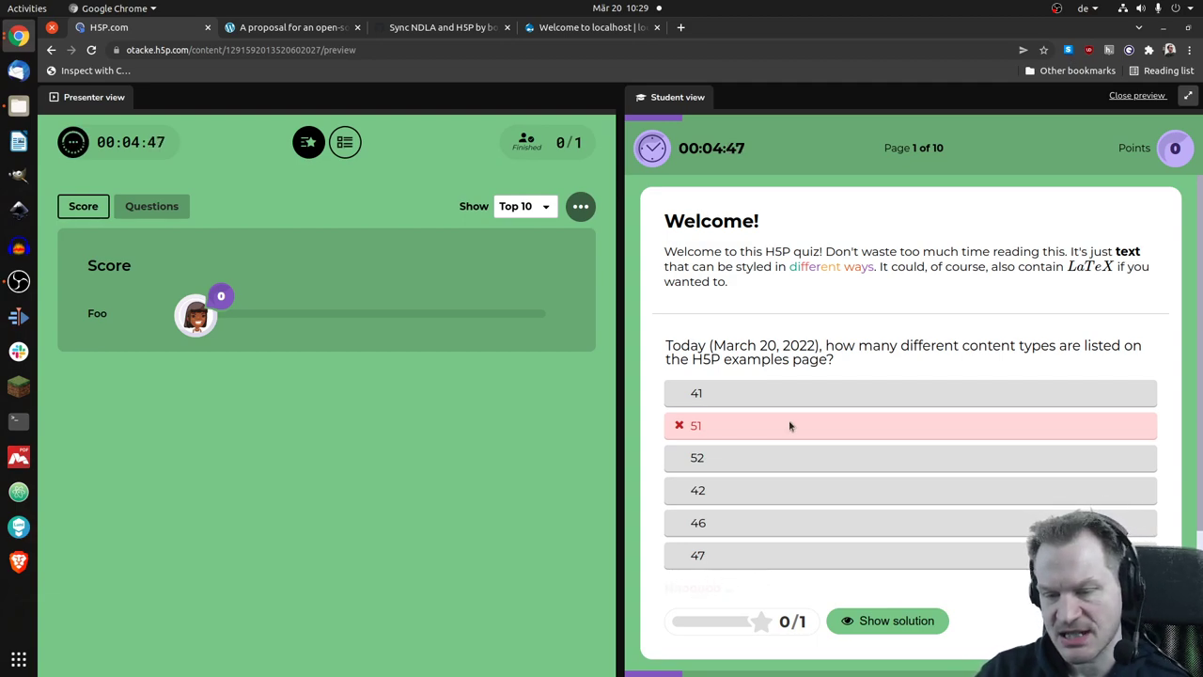
pyautogui.click(902, 621)
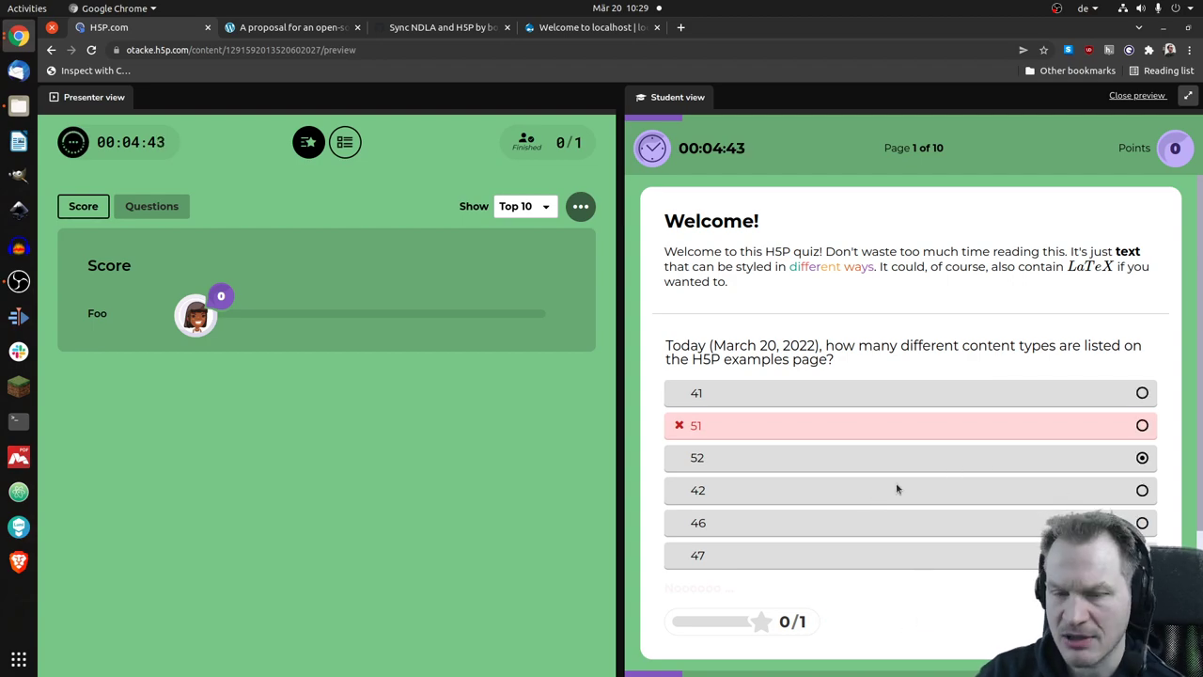
pyautogui.scroll(-3, 960, 499)
pyautogui.scroll(-1, 937, 489)
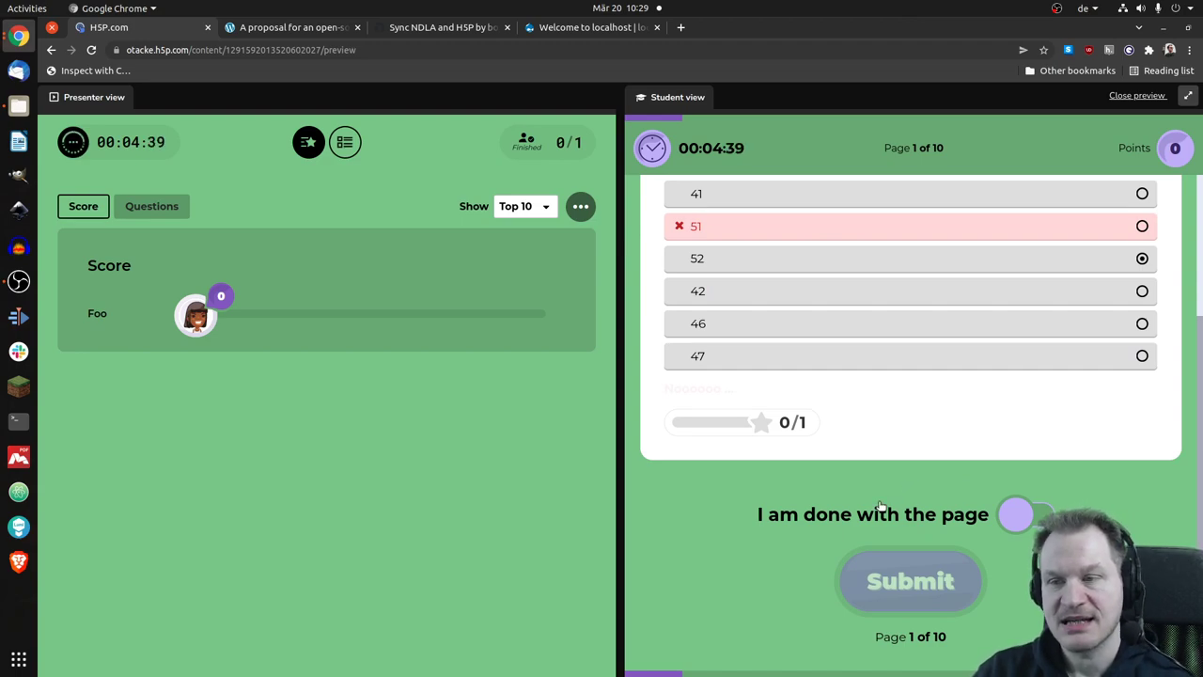
# Mark the first page as done in the student view and submit it.
pyautogui.click(1021, 517)
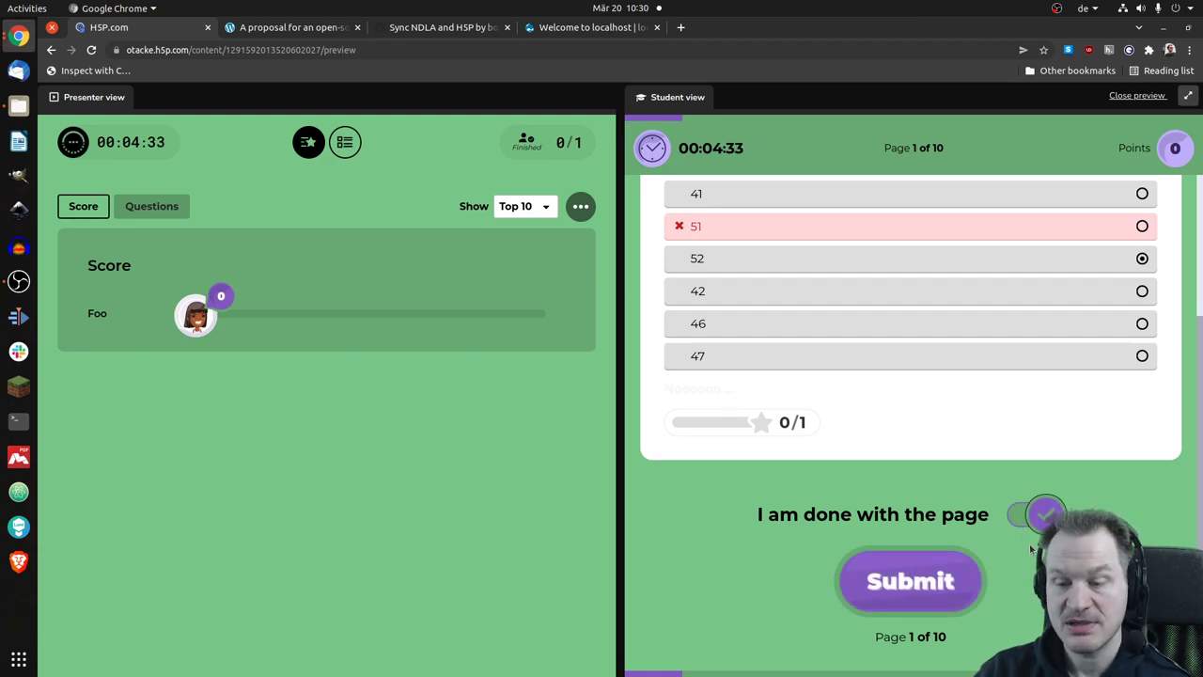
pyautogui.click(905, 572)
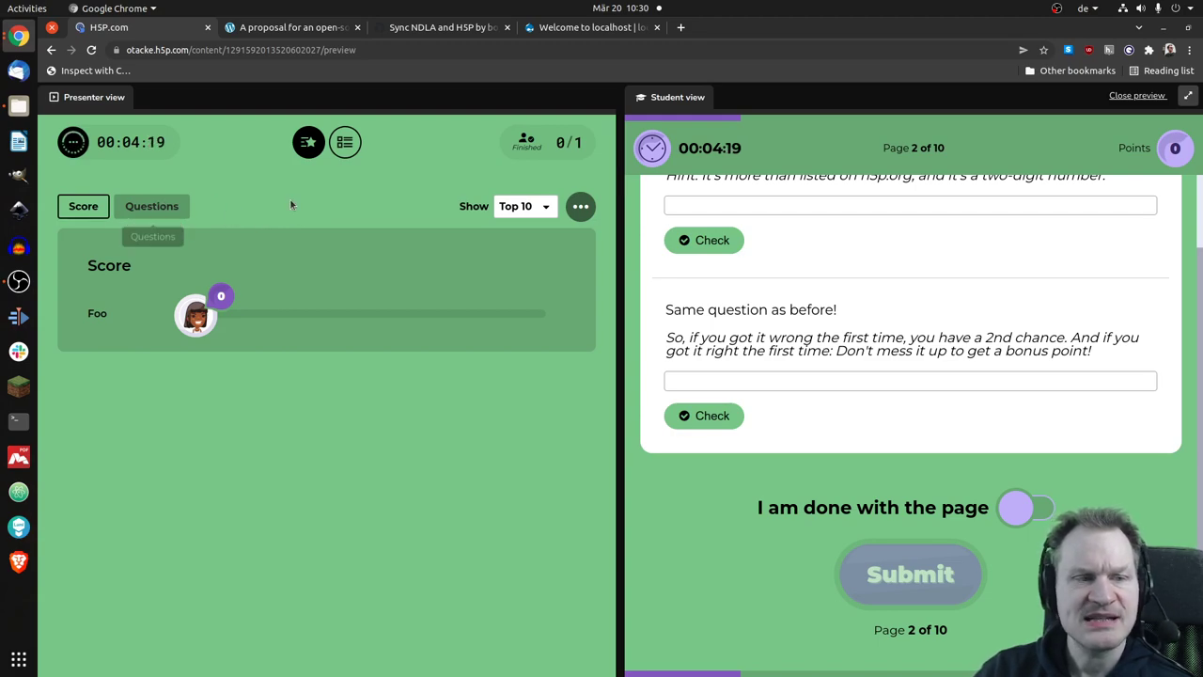
# Compare the presenter's completed-questions and score rankings, examine the answer statistics for page 1, and close the side-by-side preview.
pyautogui.click(166, 213)
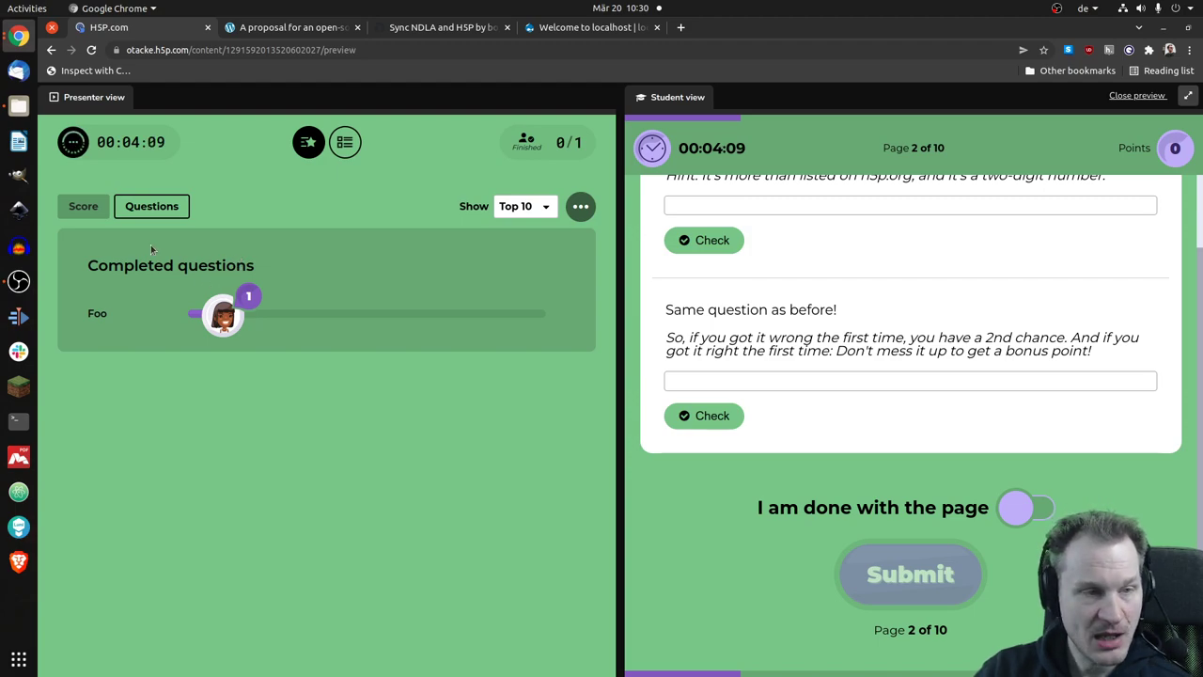
pyautogui.click(83, 208)
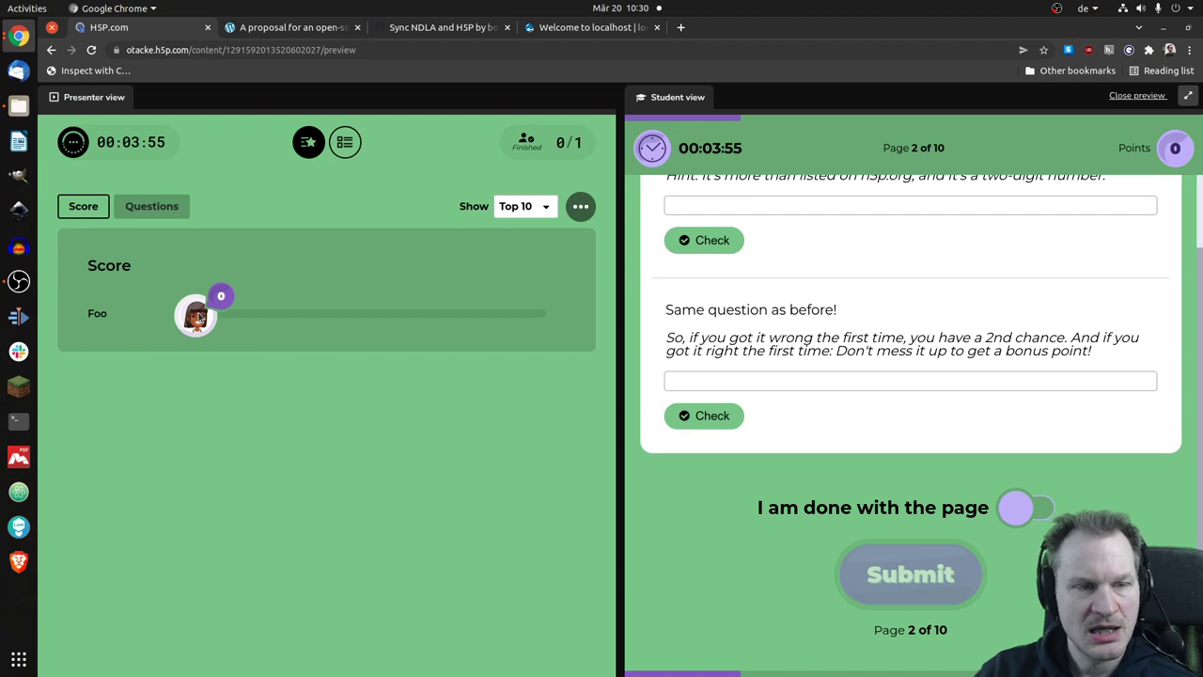
pyautogui.click(344, 142)
pyautogui.scroll(-2, 577, 259)
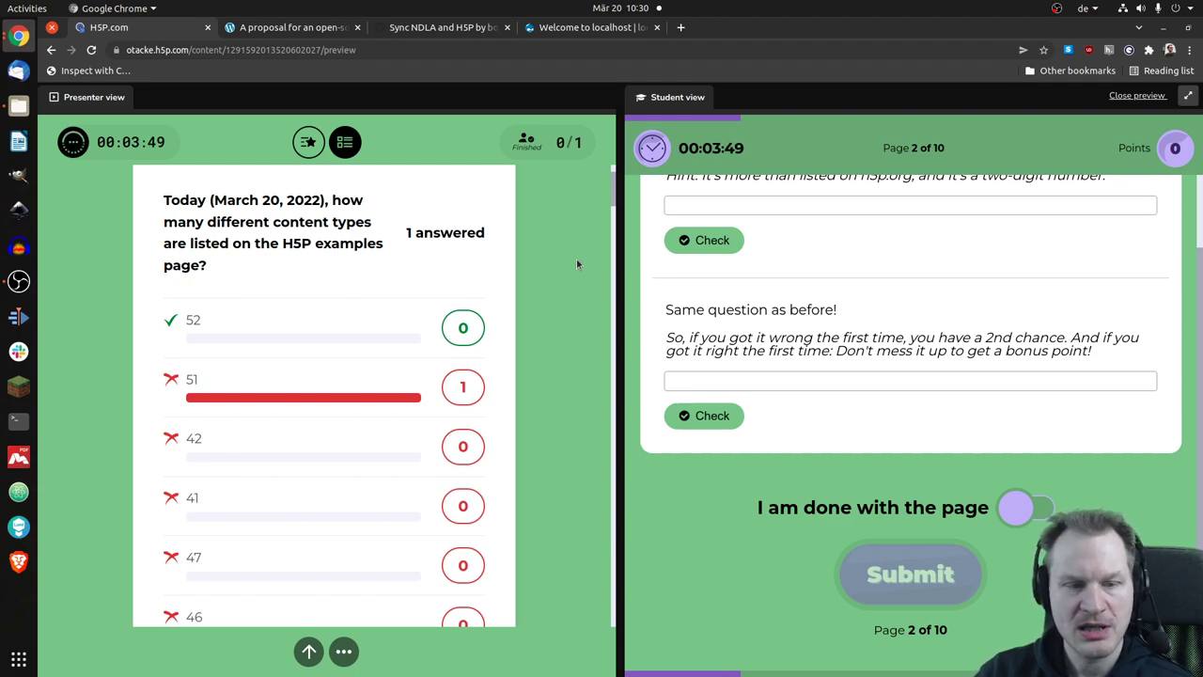
pyautogui.scroll(-1, 576, 258)
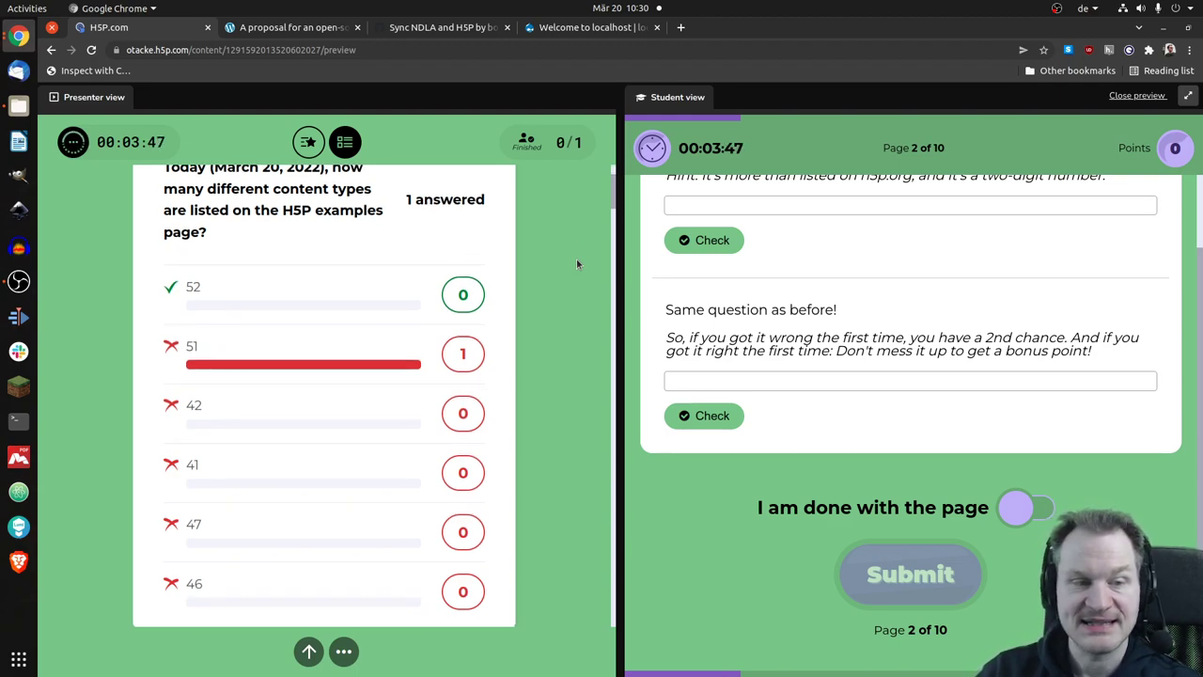
pyautogui.moveTo(461, 347)
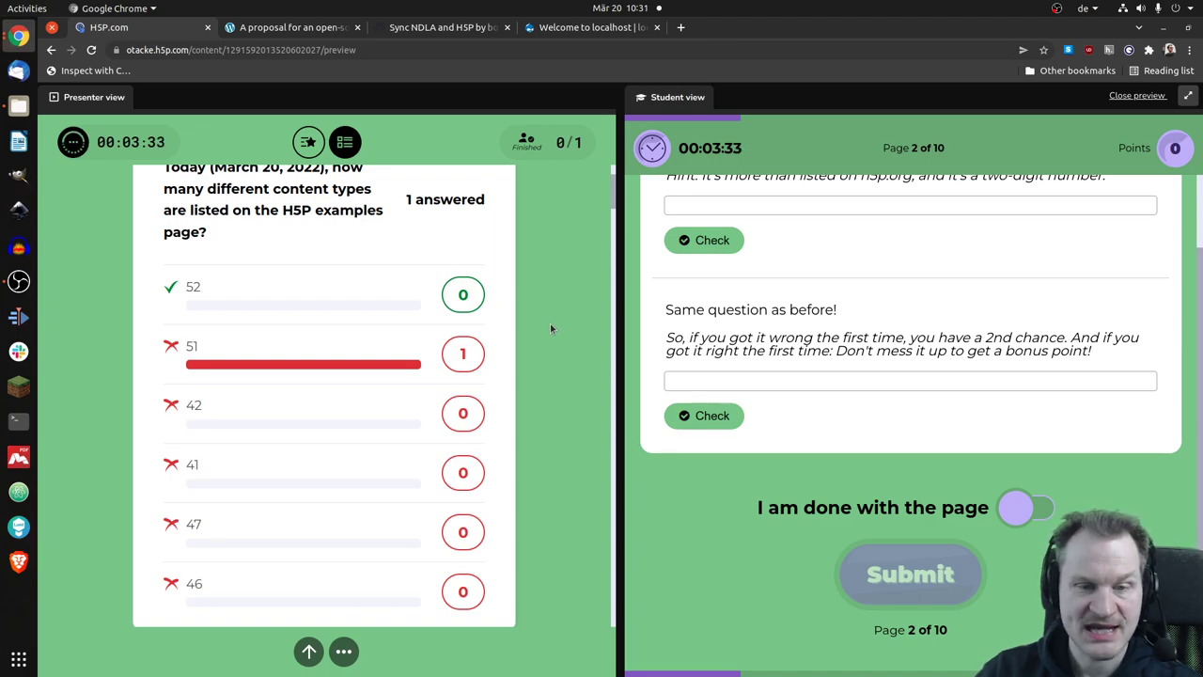
pyautogui.scroll(3, 551, 322)
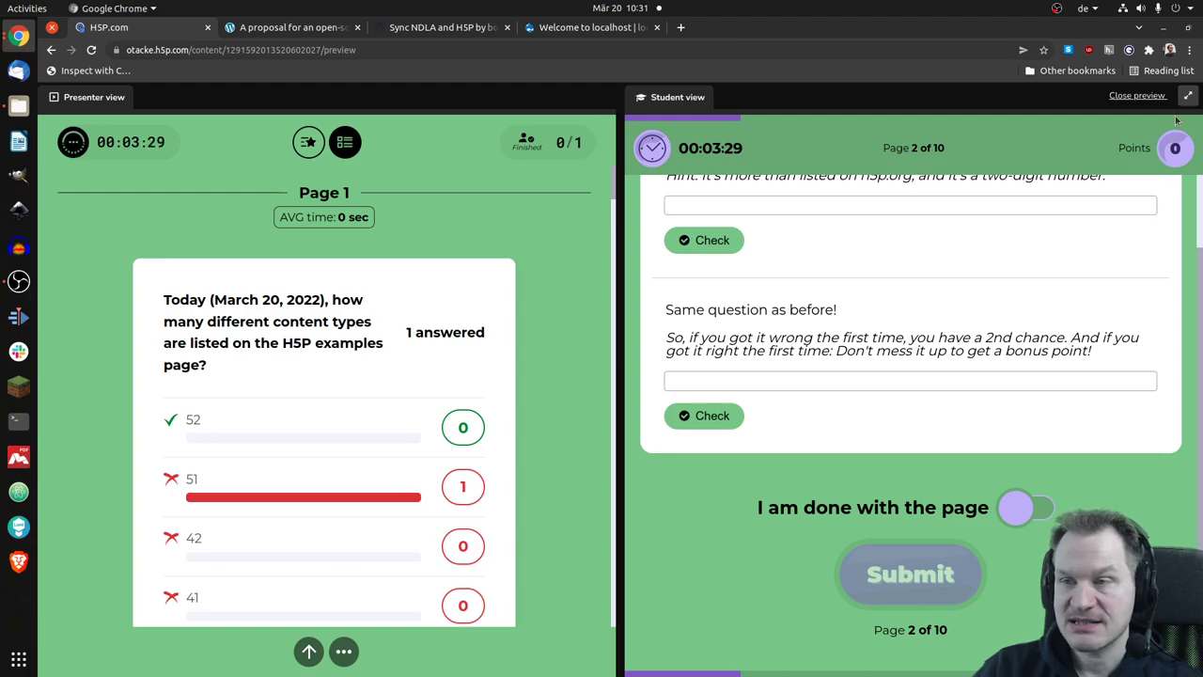
pyautogui.click(1137, 95)
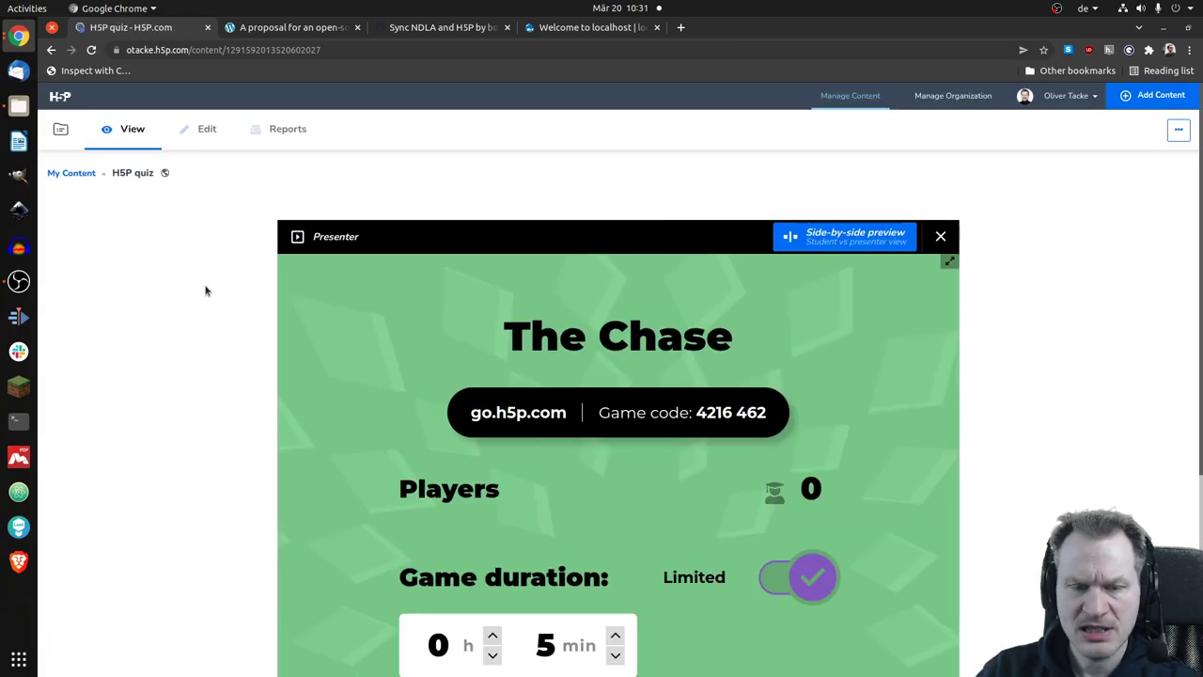
# Start the game from the presenter lobby without any players and exit full screen.
pyautogui.scroll(-1, 205, 292)
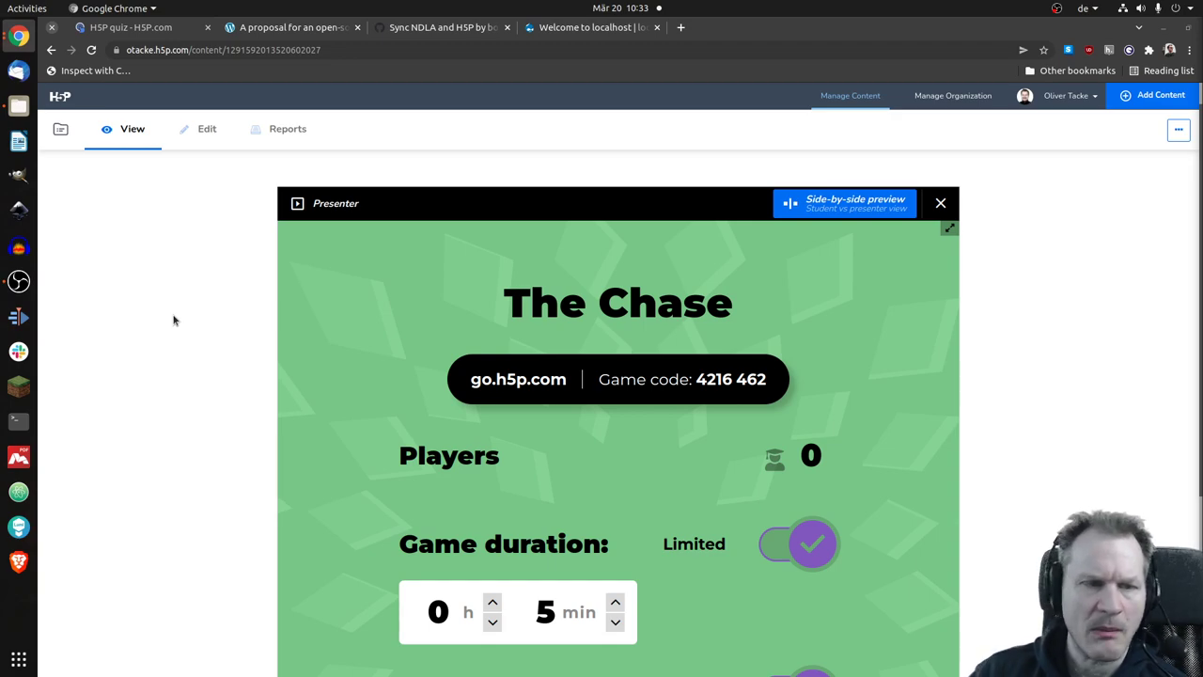
pyautogui.click(199, 274)
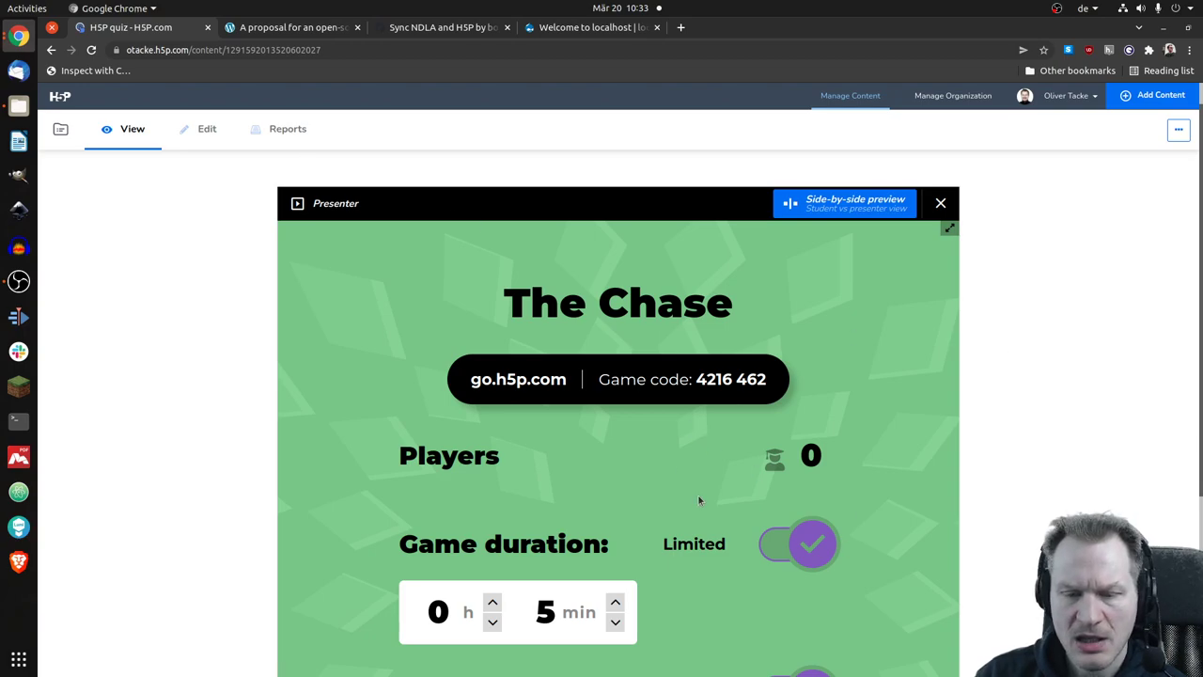
pyautogui.scroll(-5, 1010, 287)
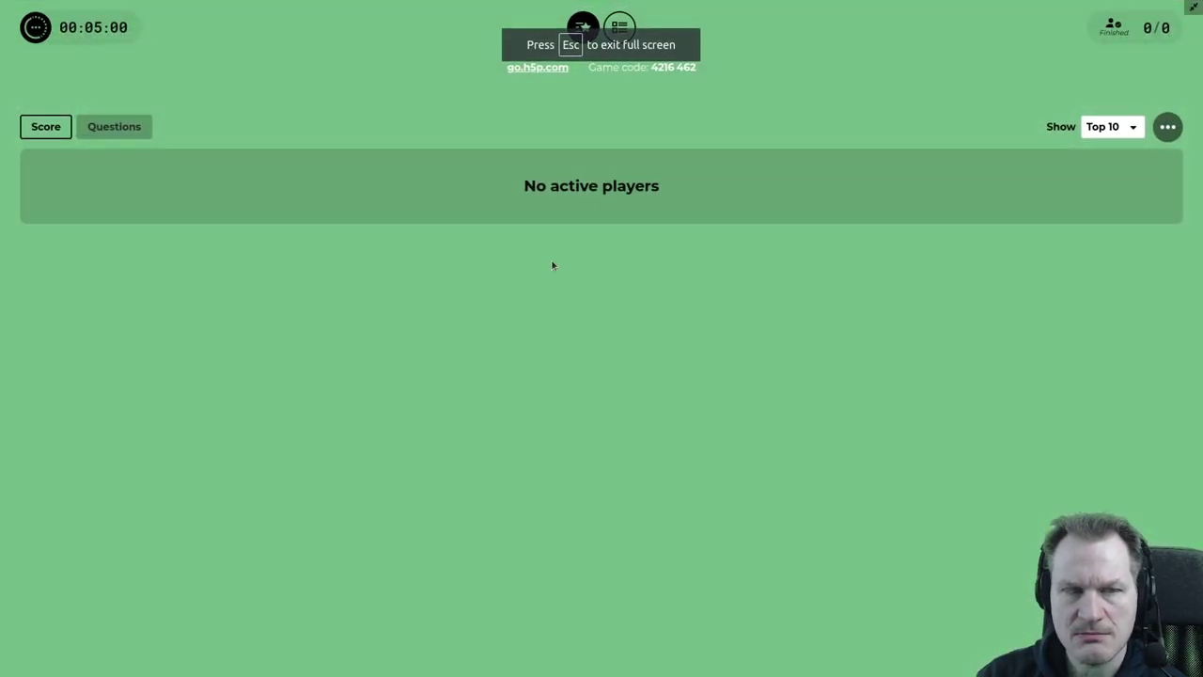
pyautogui.click(1194, 10)
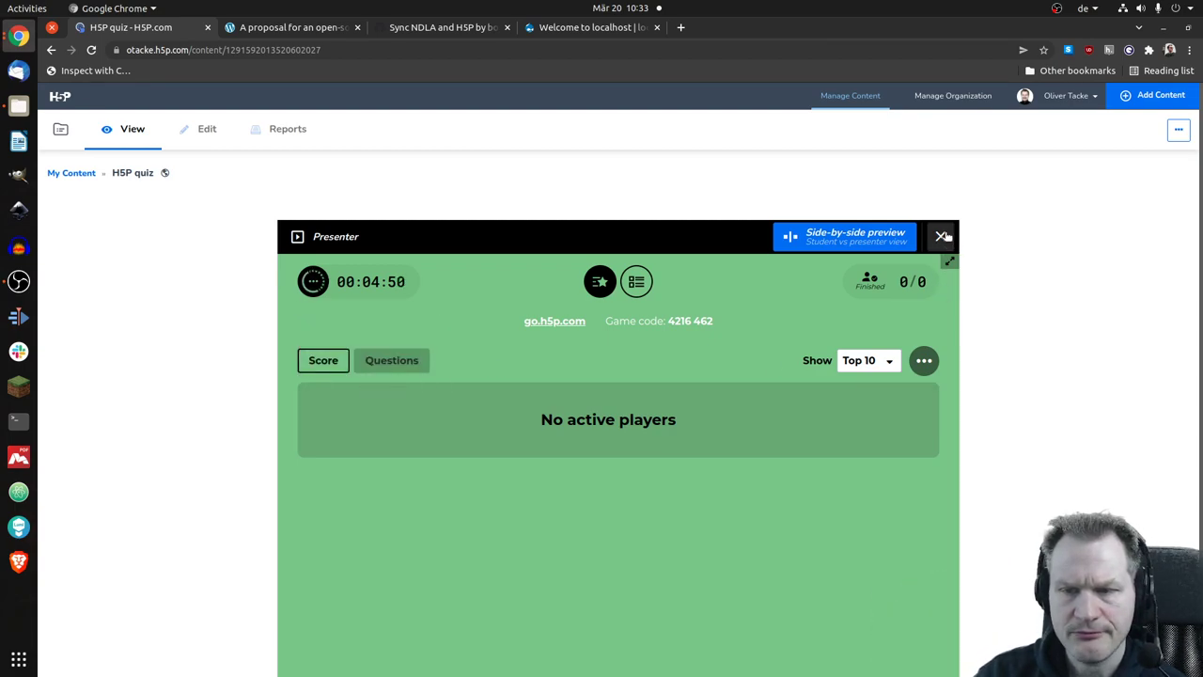
# End the running game from the game options and confirm to show the results.
pyautogui.click(924, 361)
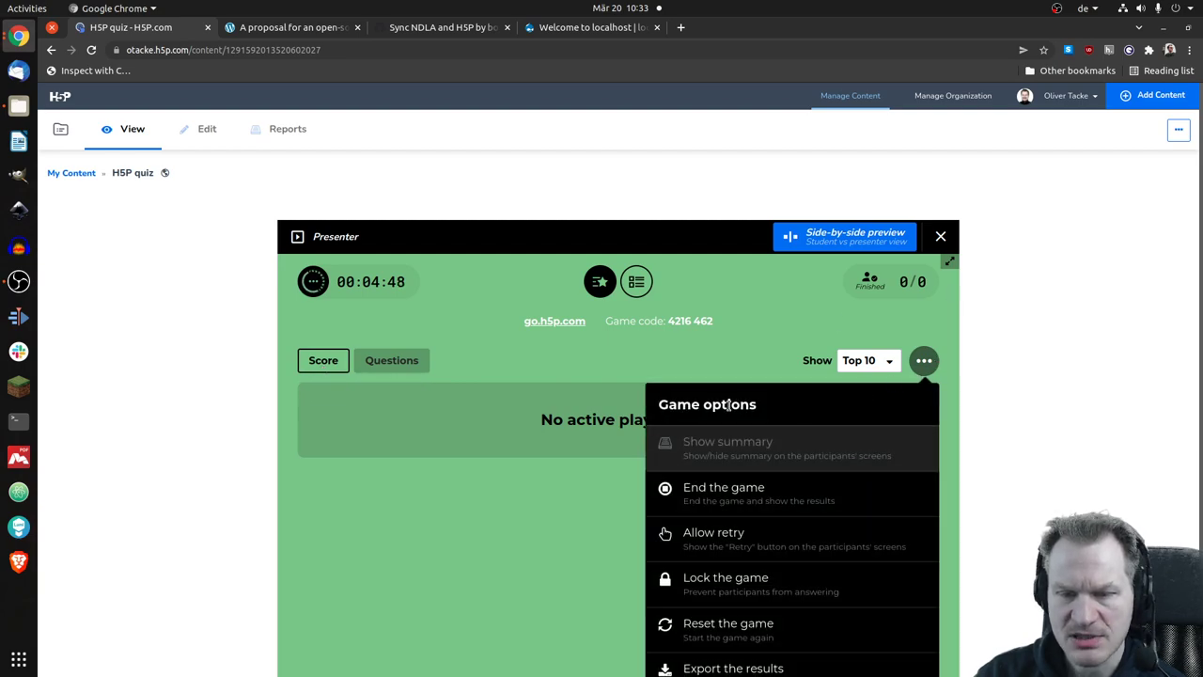
pyautogui.click(729, 492)
pyautogui.click(564, 447)
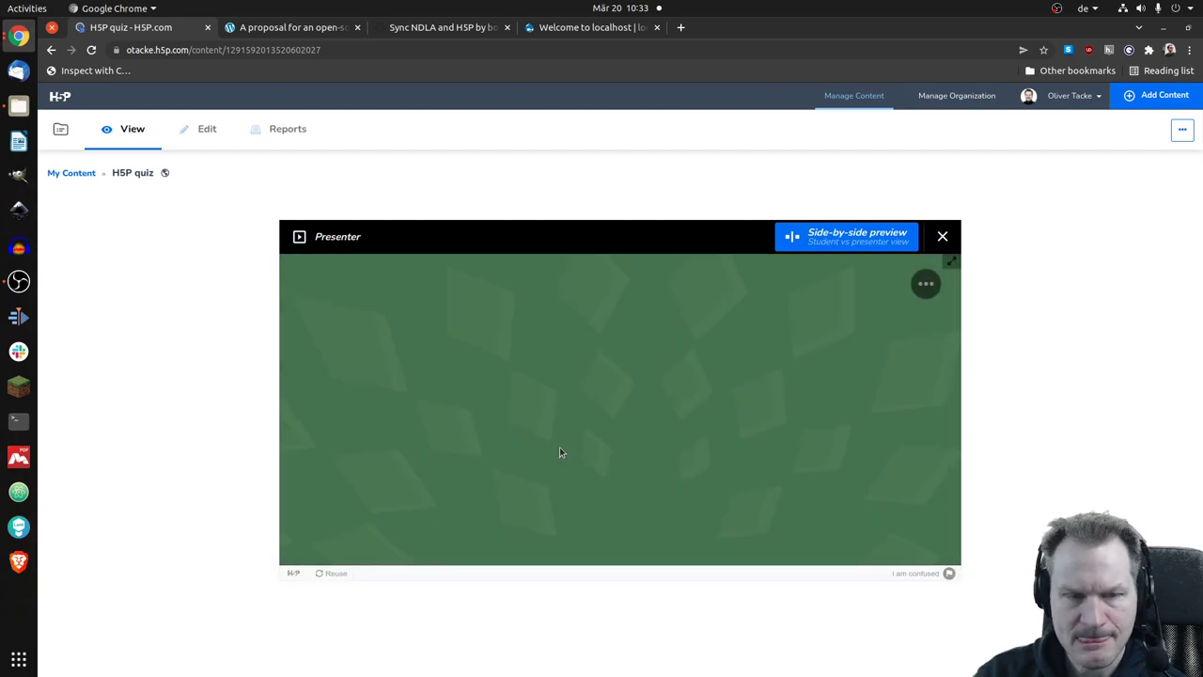